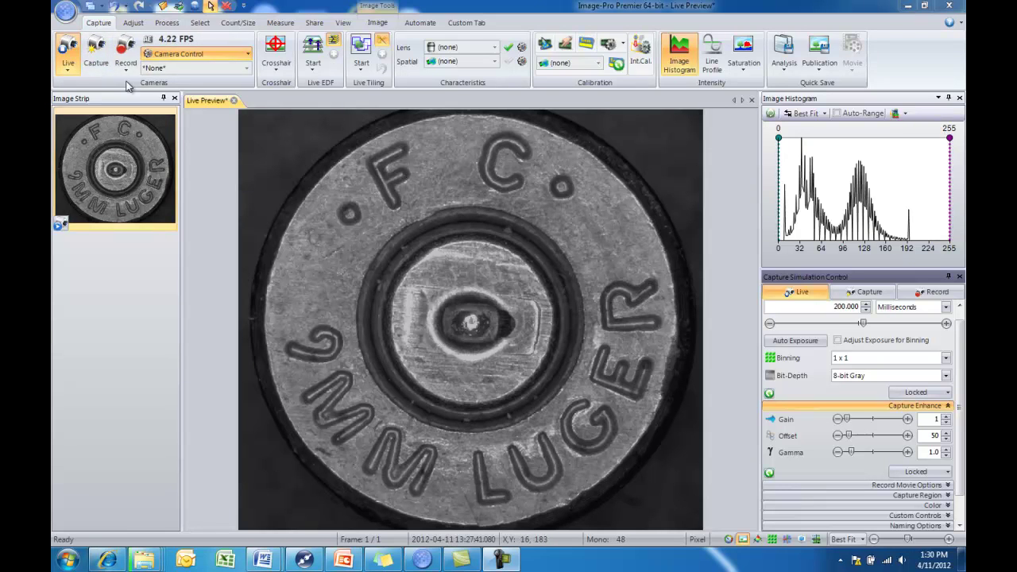
Capture still images of the casing from the live view, then expand and collapse Record Movie Options.
left_click(92, 51)
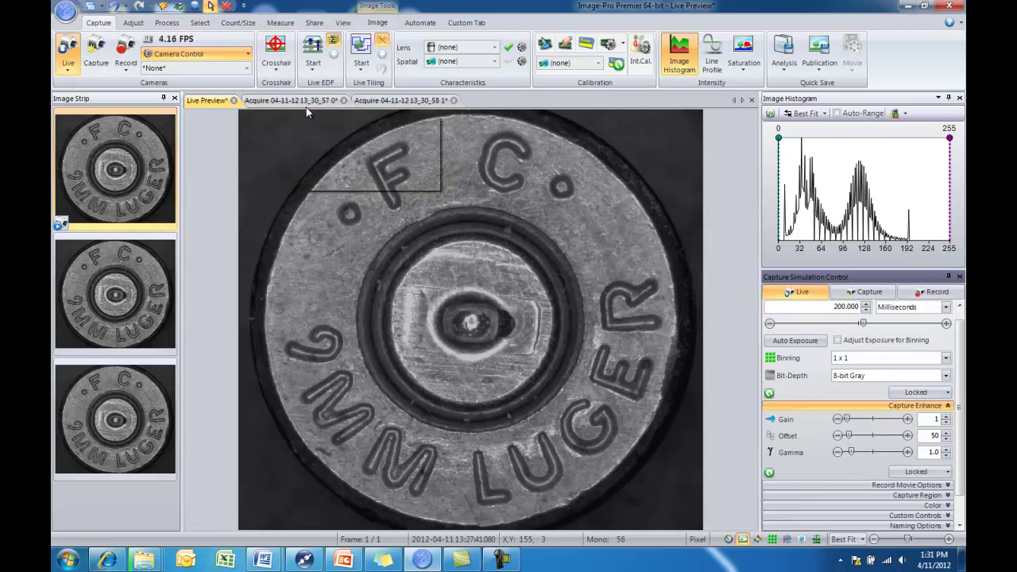
mouse_move(401, 106)
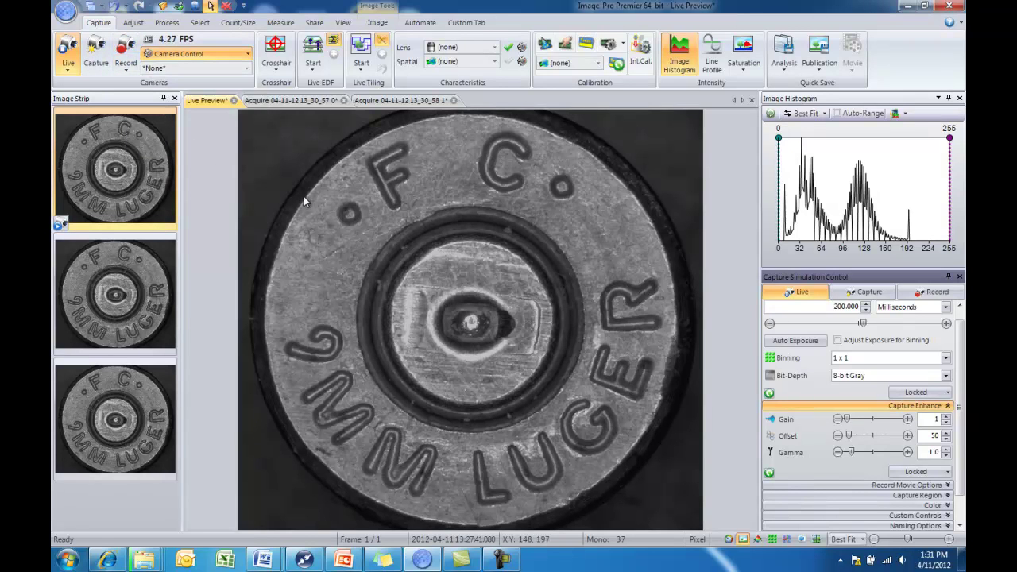
left_click(906, 484)
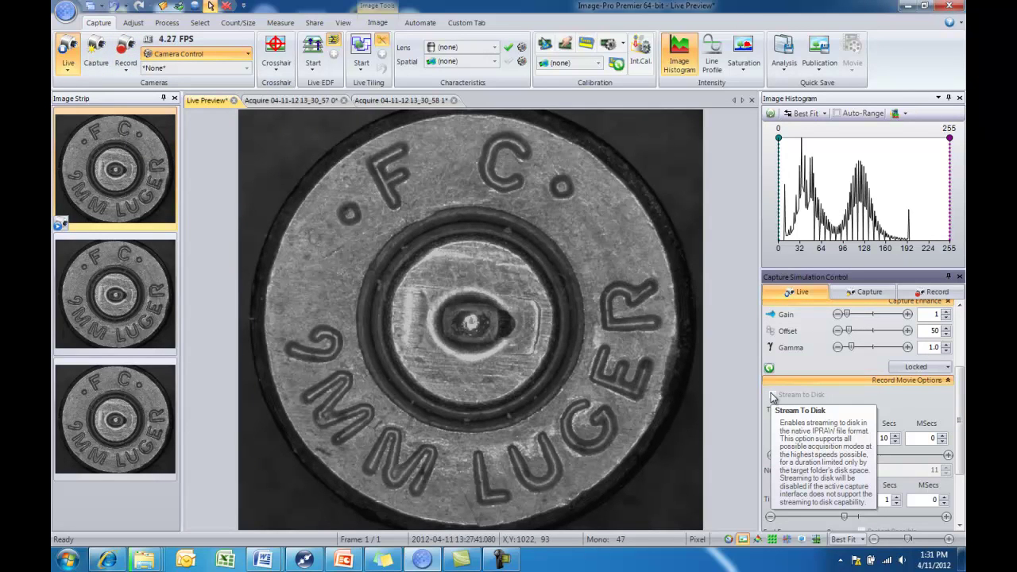
left_click(854, 380)
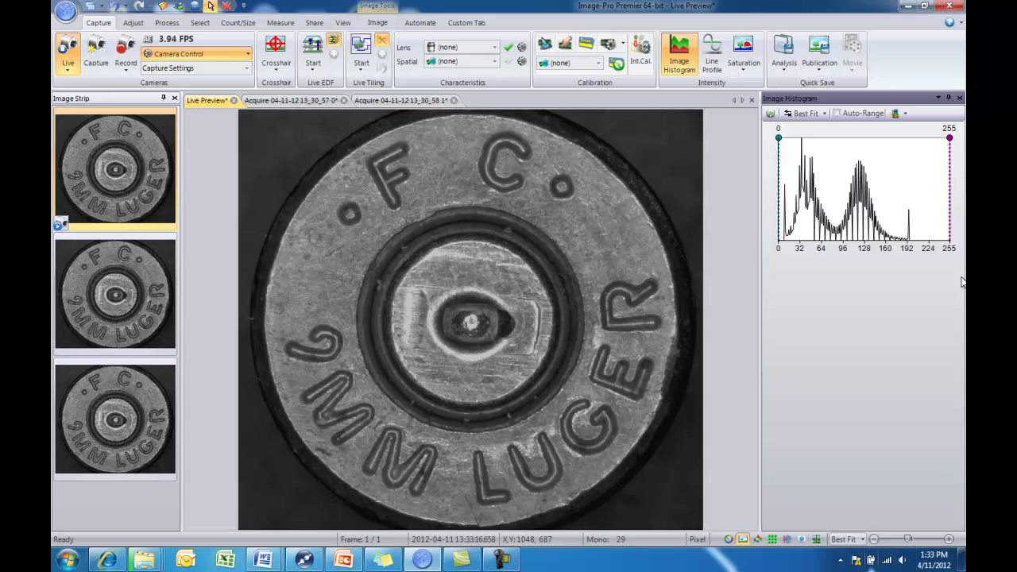
left_click(276, 48)
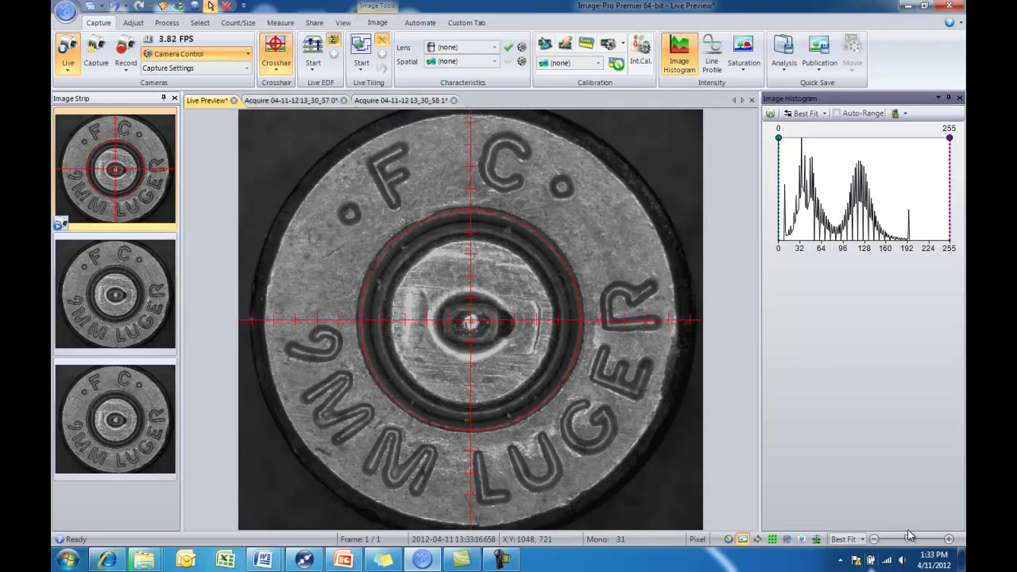
left_click(278, 46)
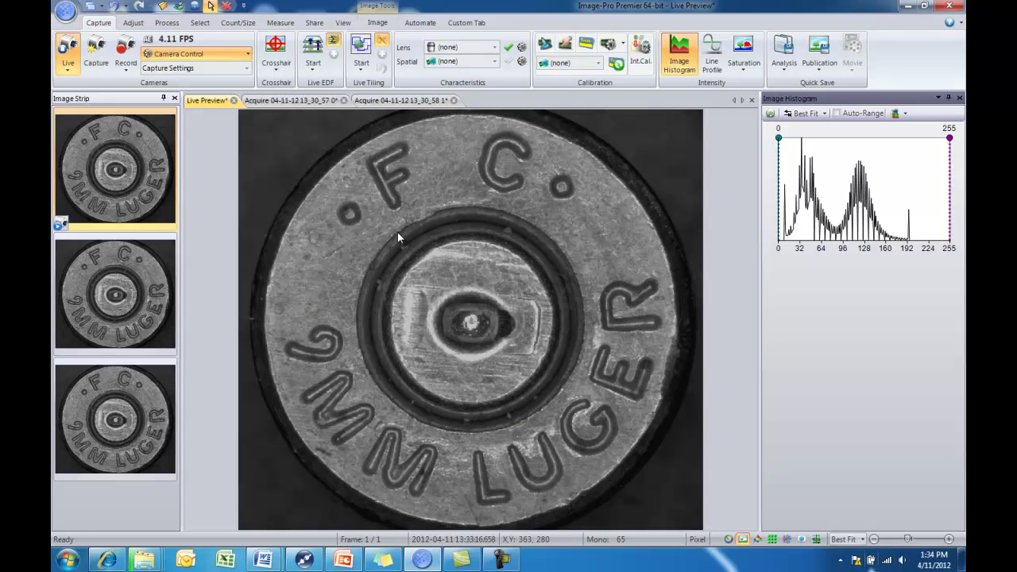
Open Image Compare and drag the captured casing images in from the Image Strip.
left_click(167, 22)
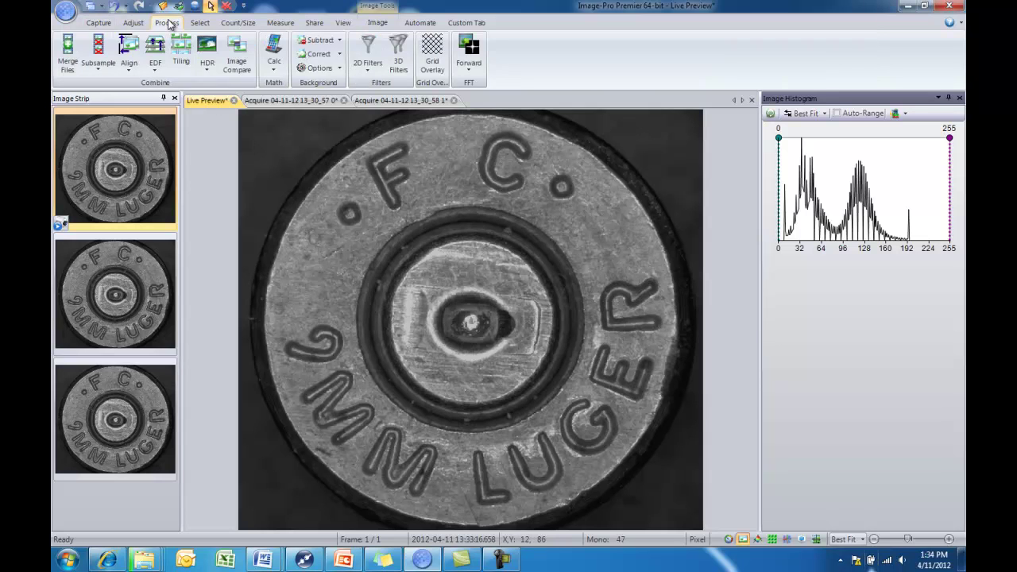
left_click(237, 57)
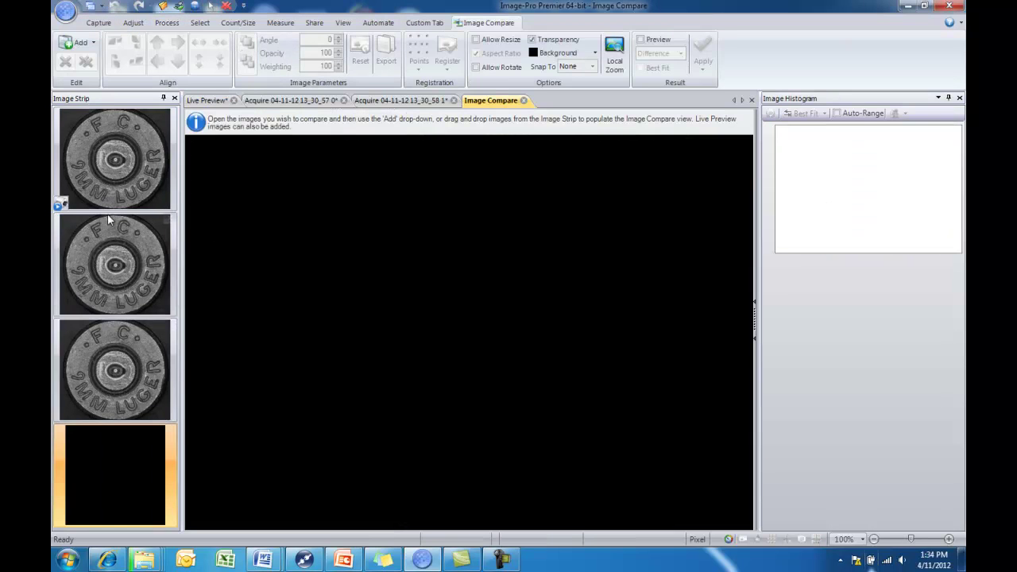
left_click_drag(107, 214, 289, 288)
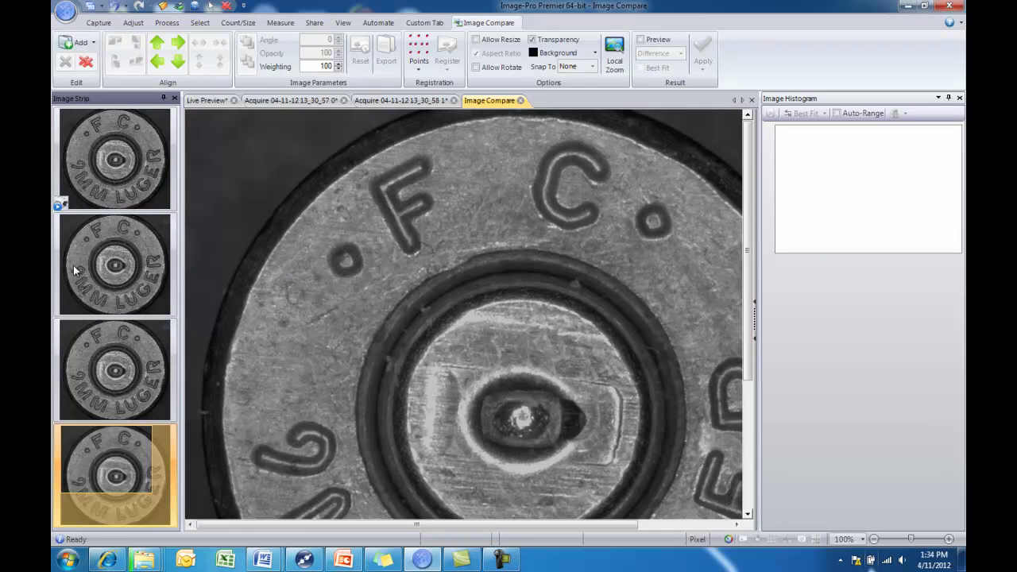
left_click_drag(74, 252, 355, 313)
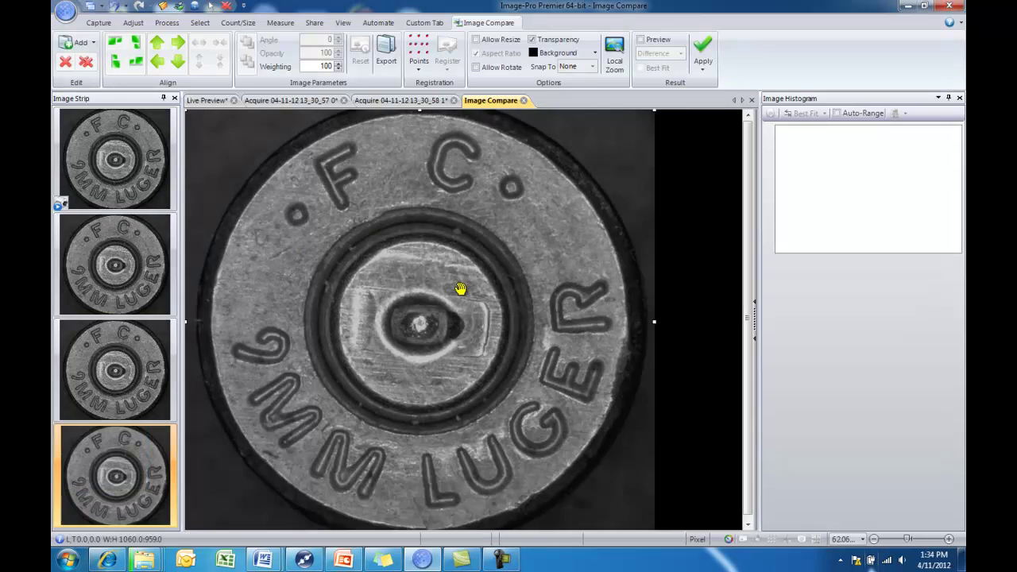
Tint the second capture blue and shift its overlay down and to the right.
left_click(127, 241)
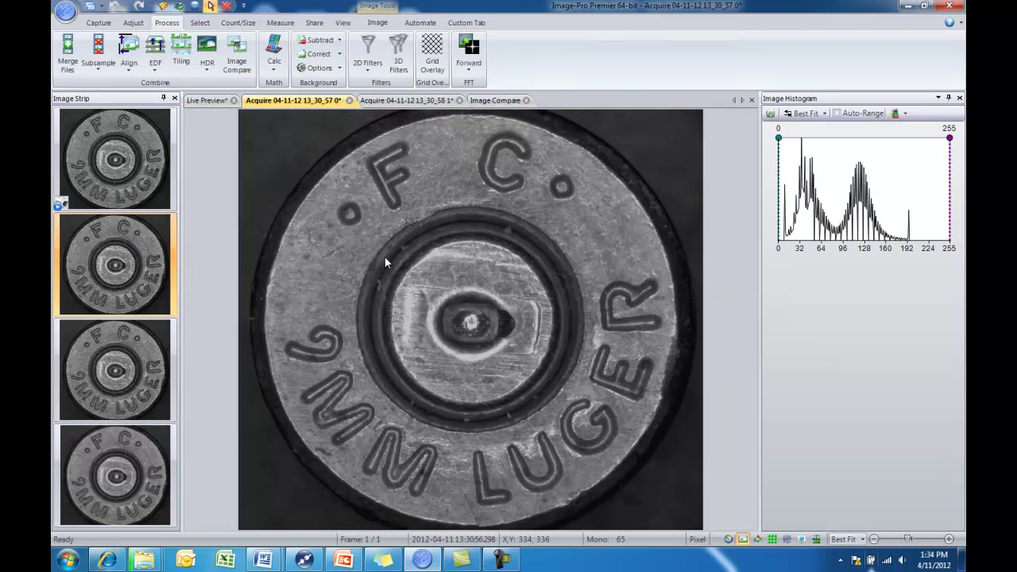
left_click(425, 294)
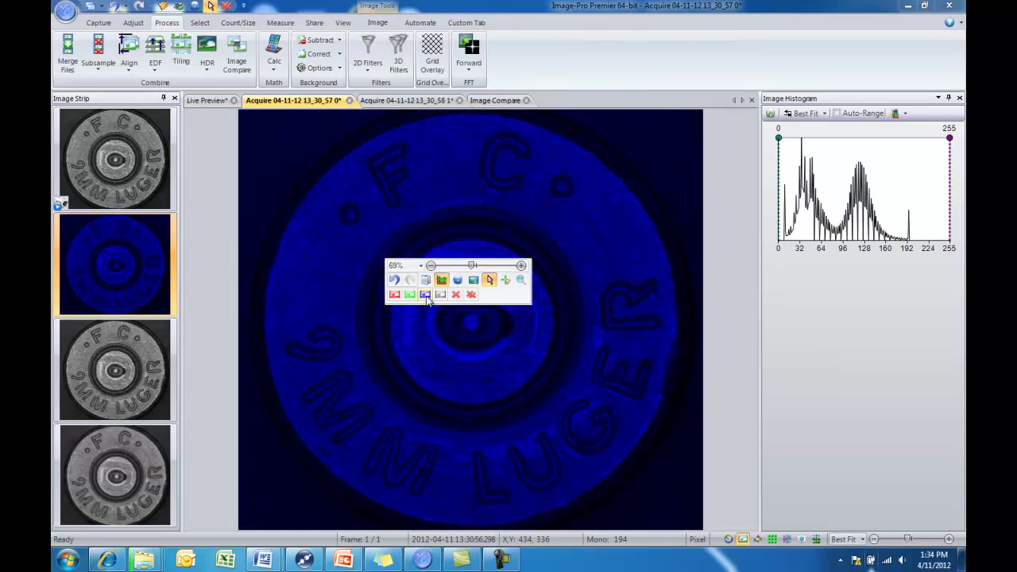
left_click(495, 101)
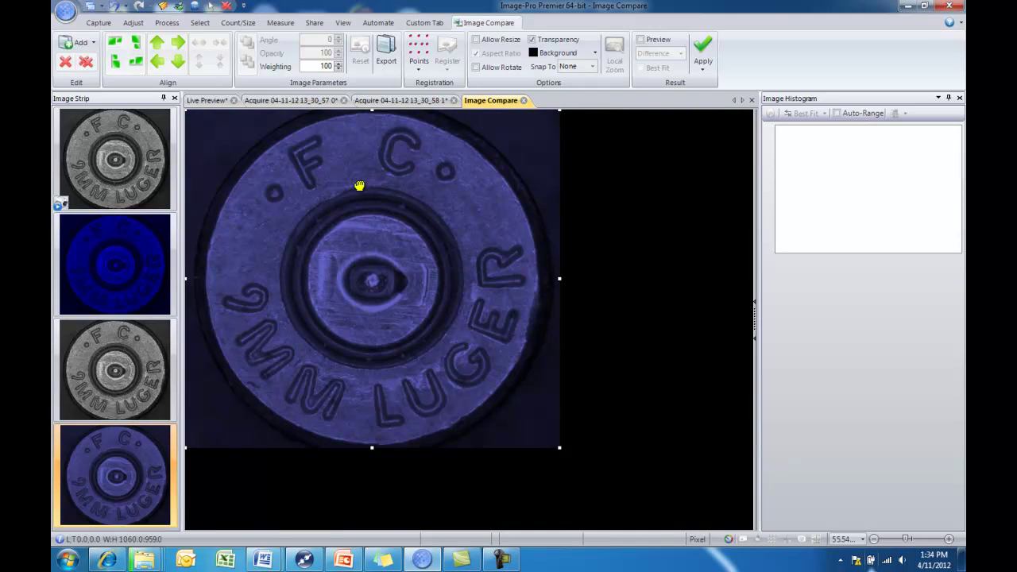
left_click_drag(358, 186, 247, 247)
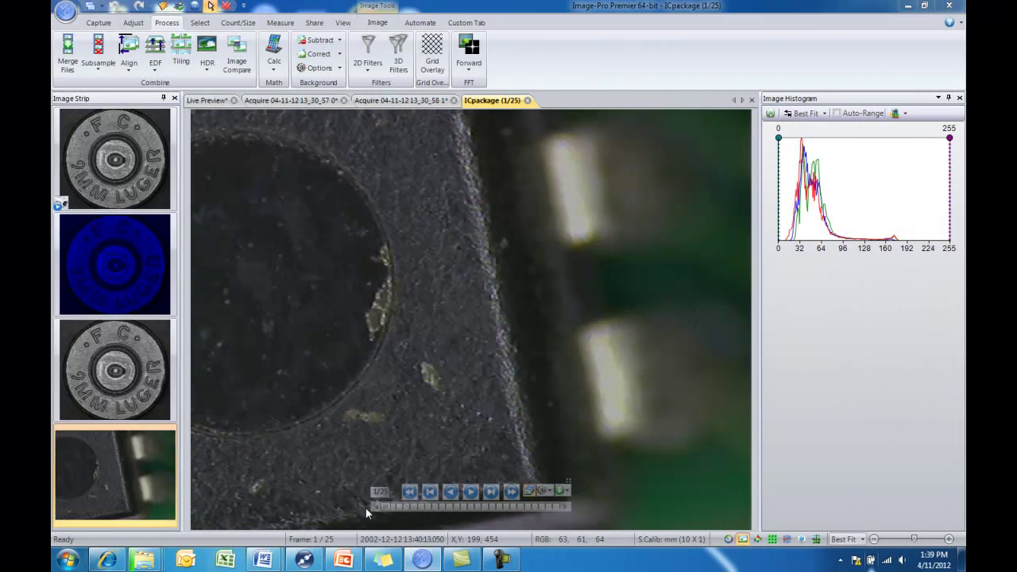
Scrub the ICpackage focus stack and align its frames with Process > Align.
left_click_drag(387, 507, 366, 512)
left_click(131, 76)
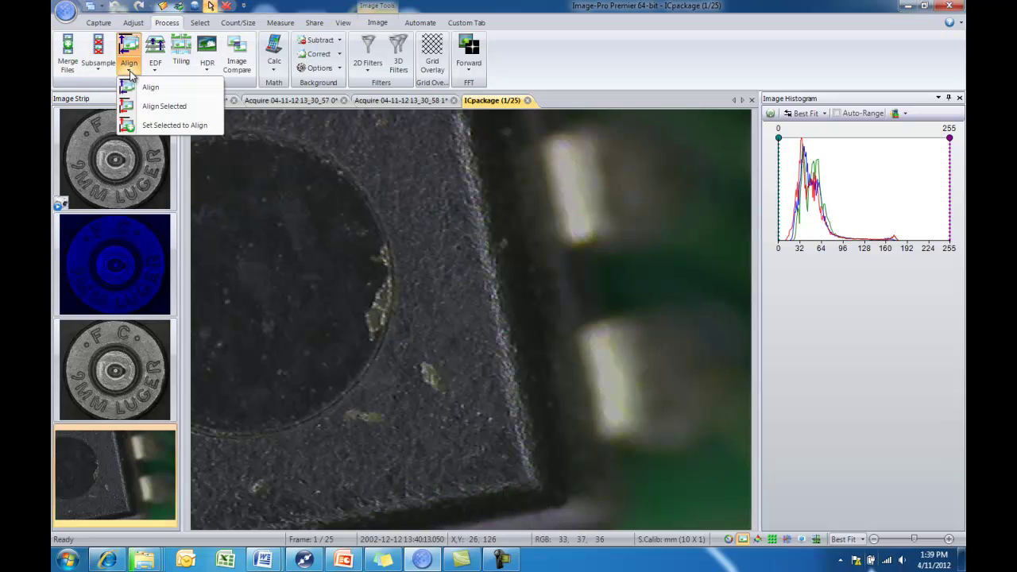
left_click(147, 112)
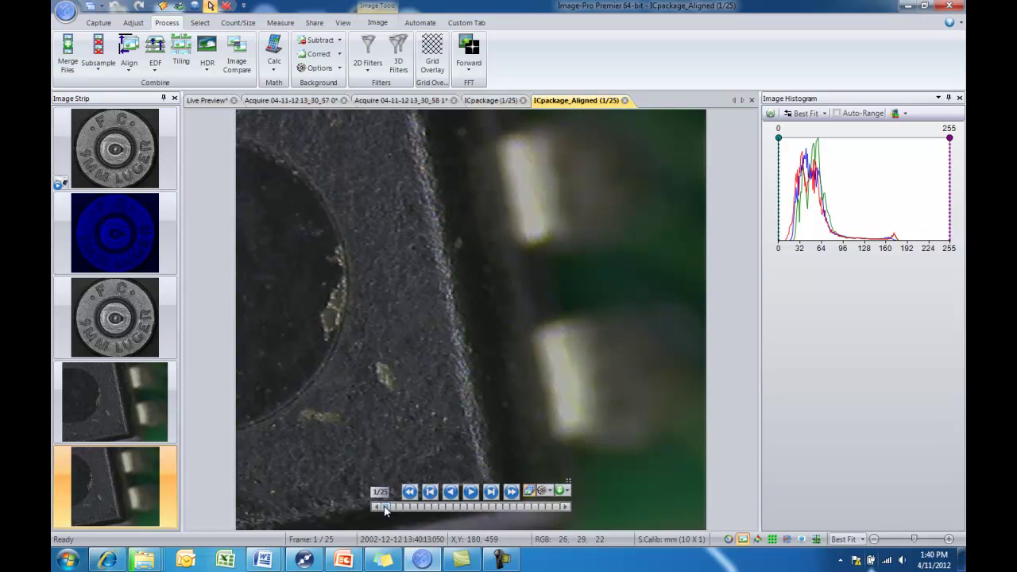
Return to frame 1 and merge the aligned stack into one best-focus image with EDF.
mouse_move(384, 509)
left_mouse_down()
mouse_move(516, 509)
mouse_move(363, 502)
mouse_move(494, 507)
mouse_move(381, 514)
left_mouse_up()
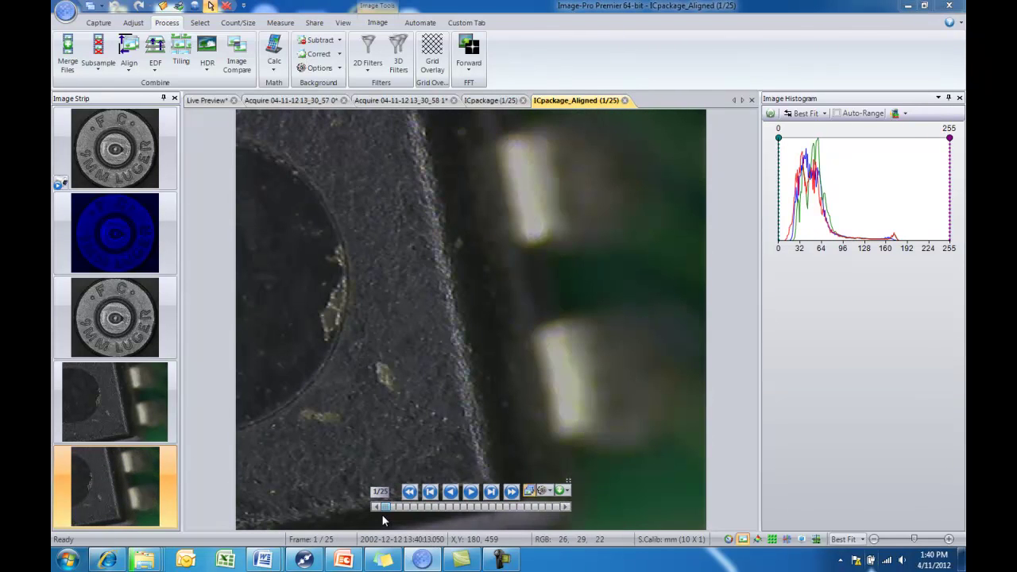
left_click(155, 70)
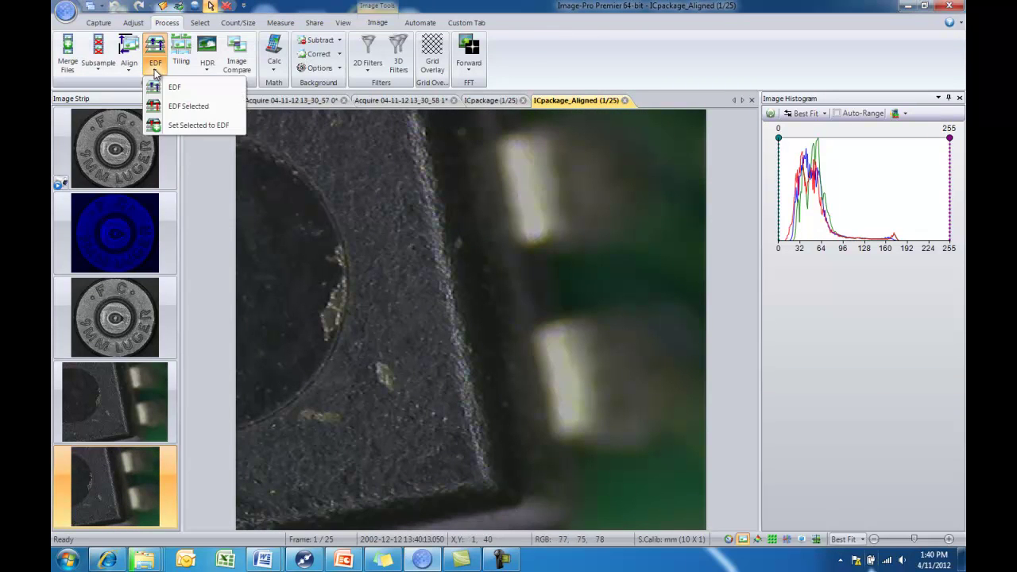
left_click(173, 111)
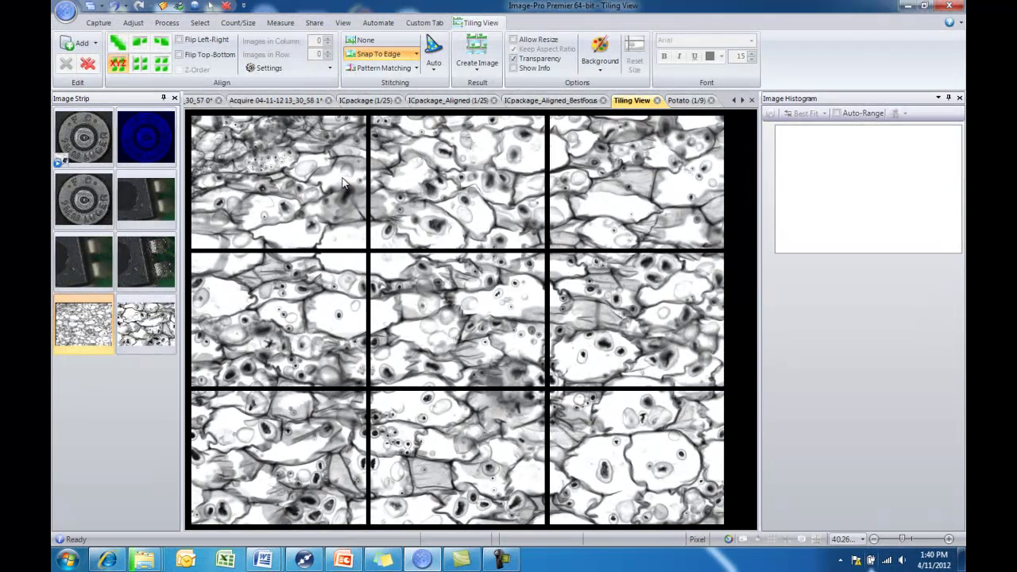
Tile the nine Potato frames edge to edge into a 3×3 mosaic.
mouse_move(343, 183)
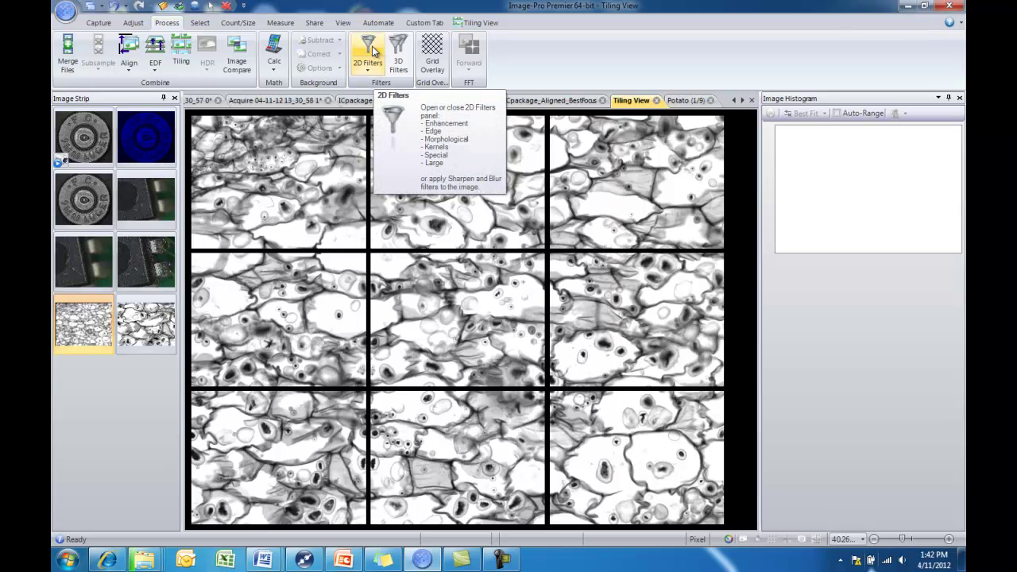
On the Acquire 13_30_58 capture, preview Low-Pass, Sharpen and Median filters and recentre the ROI on the casing.
left_click(262, 102)
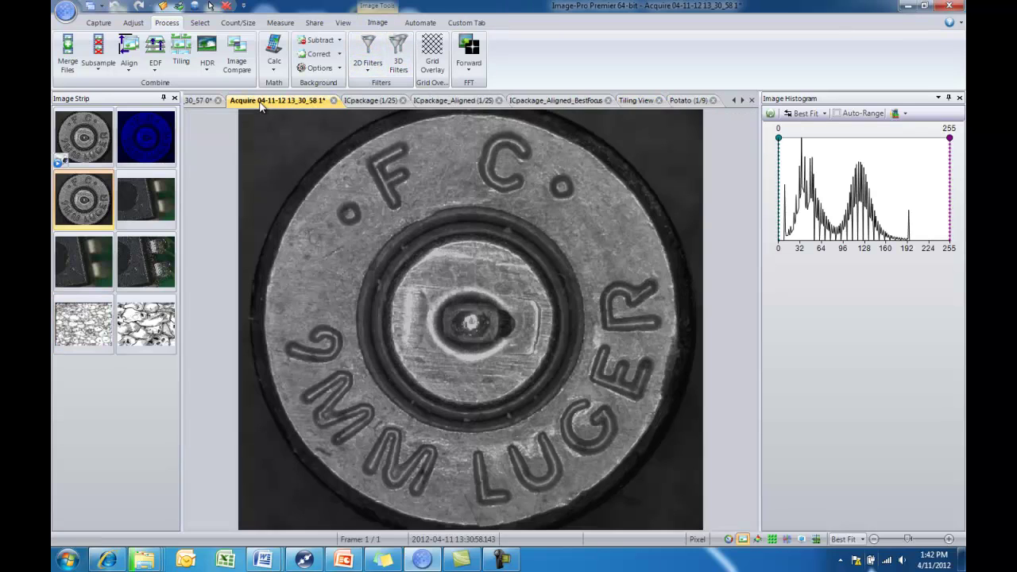
left_click(368, 52)
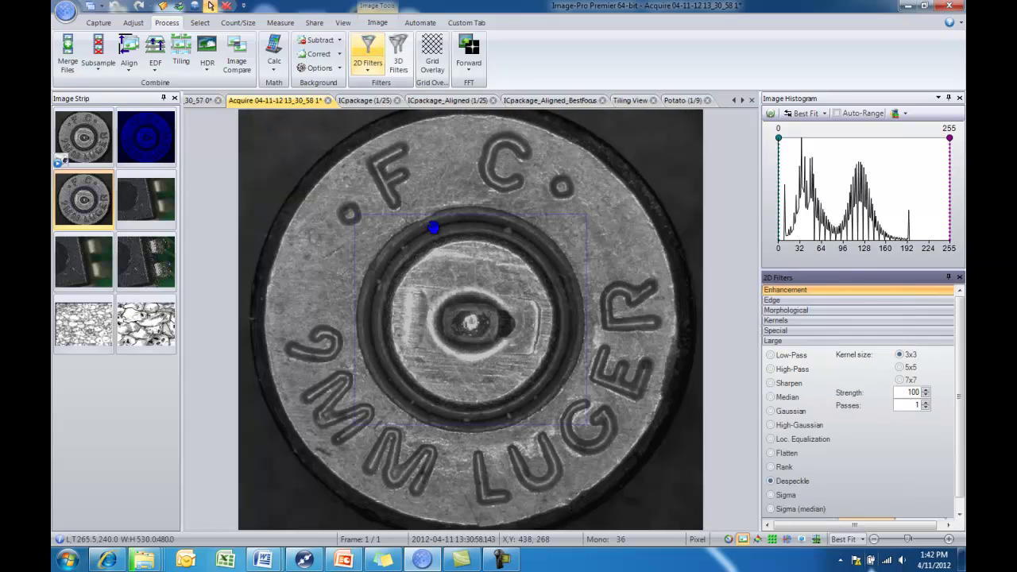
left_click(770, 356)
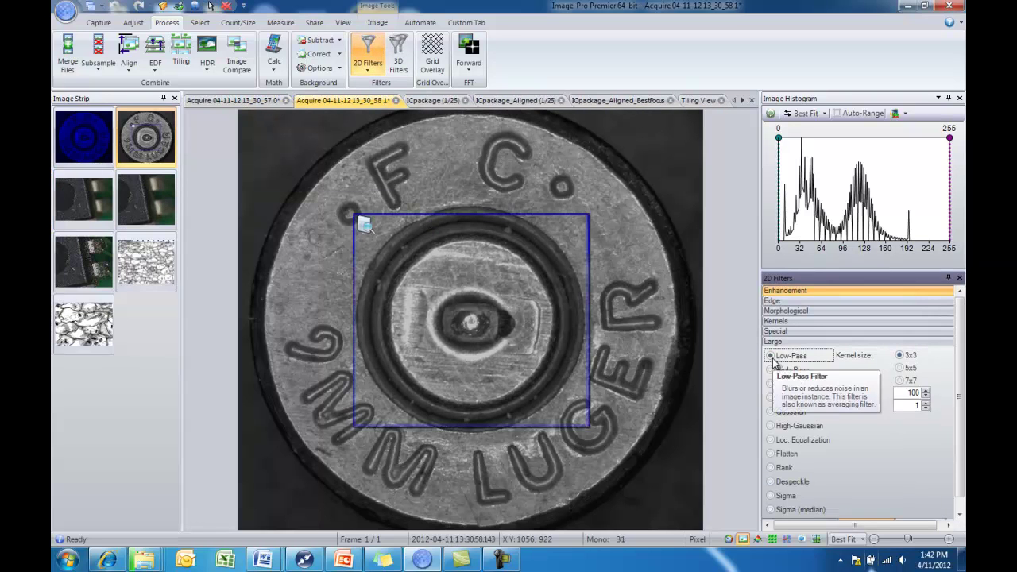
left_click(770, 384)
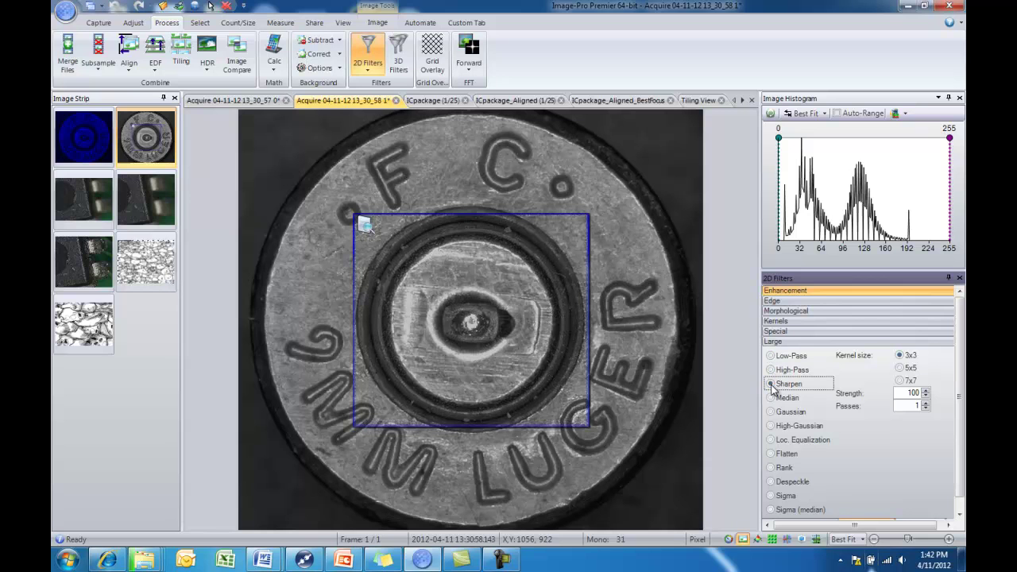
left_click(771, 398)
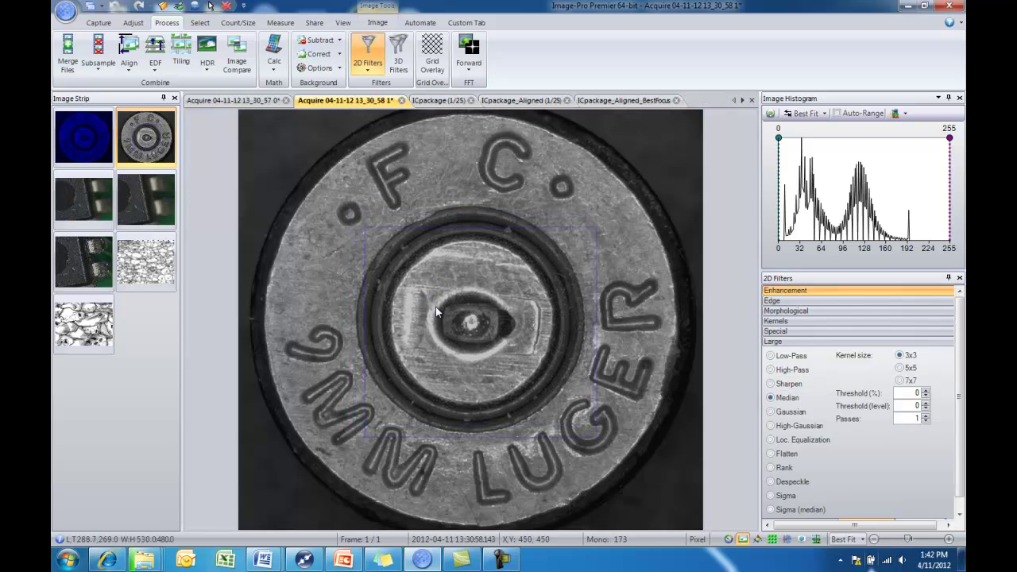
left_click_drag(520, 373, 527, 354)
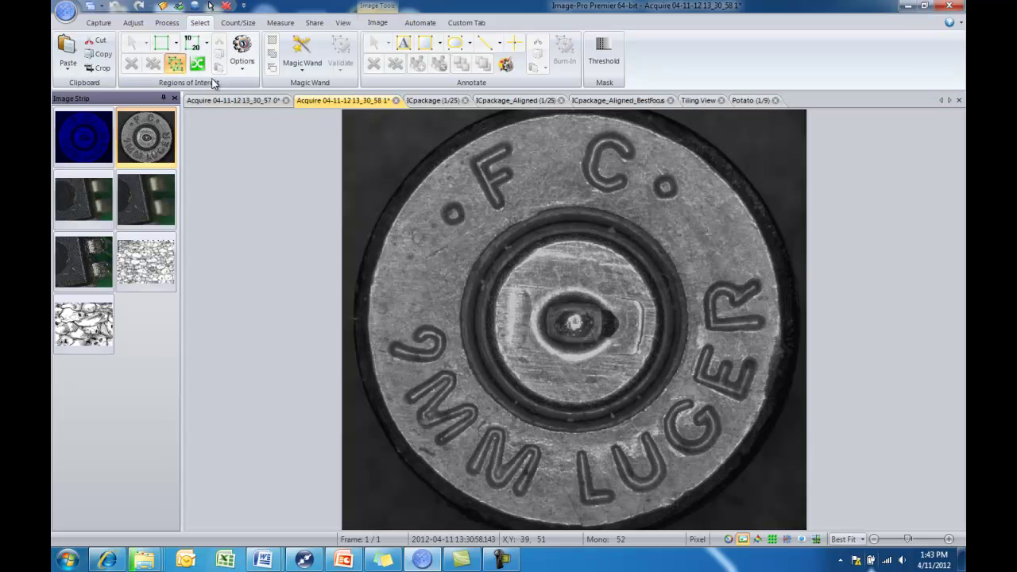
Draw rectangular ROIs below the dot before F, around the dot after C, and around the 9.
left_click(162, 42)
left_click_drag(438, 220, 458, 245)
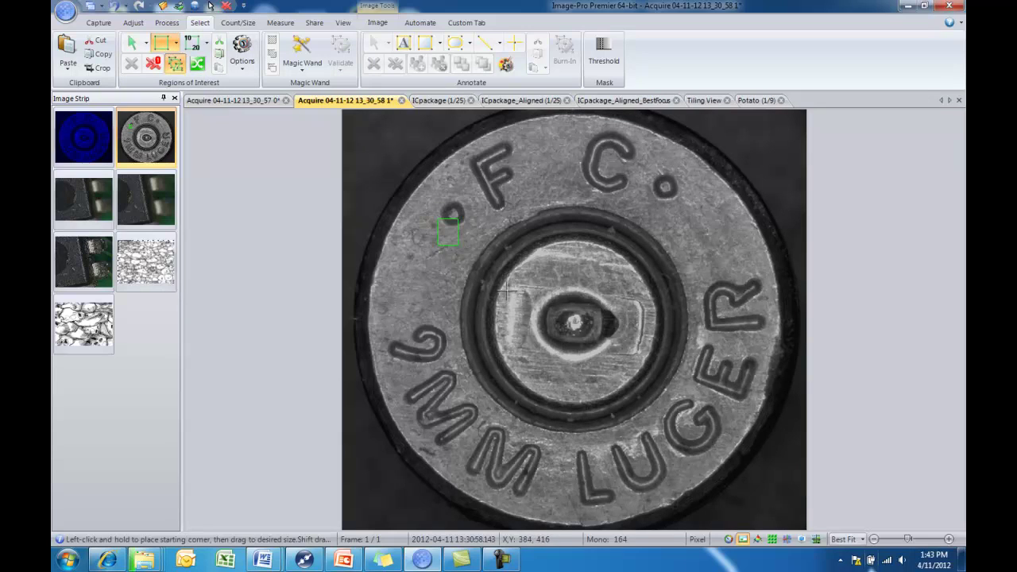
left_click_drag(644, 166, 688, 214)
left_click_drag(389, 325, 444, 367)
Keep Rectangle as the ROI shape and turn on Multiple ROIs.
left_click(174, 42)
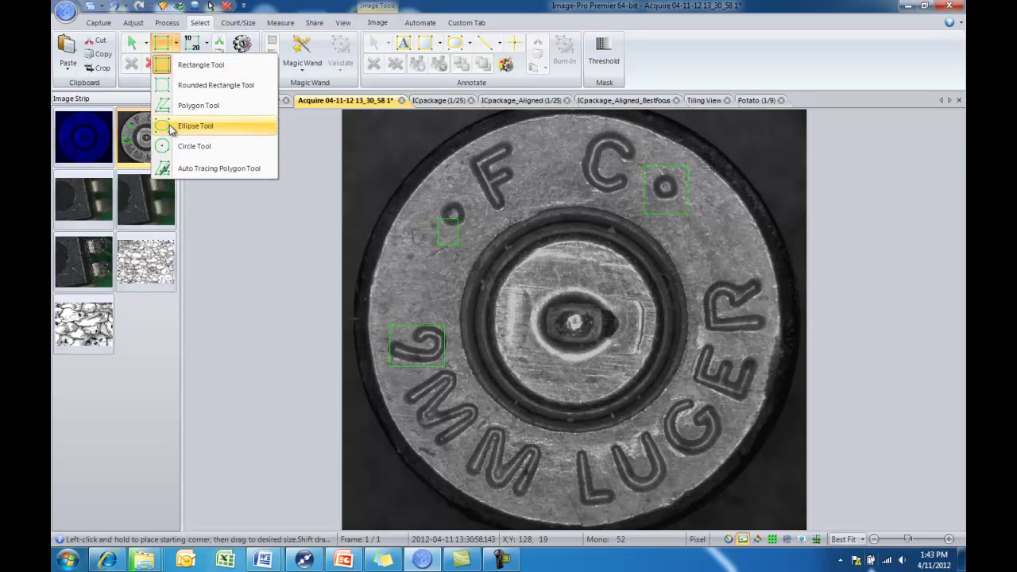
left_click(198, 65)
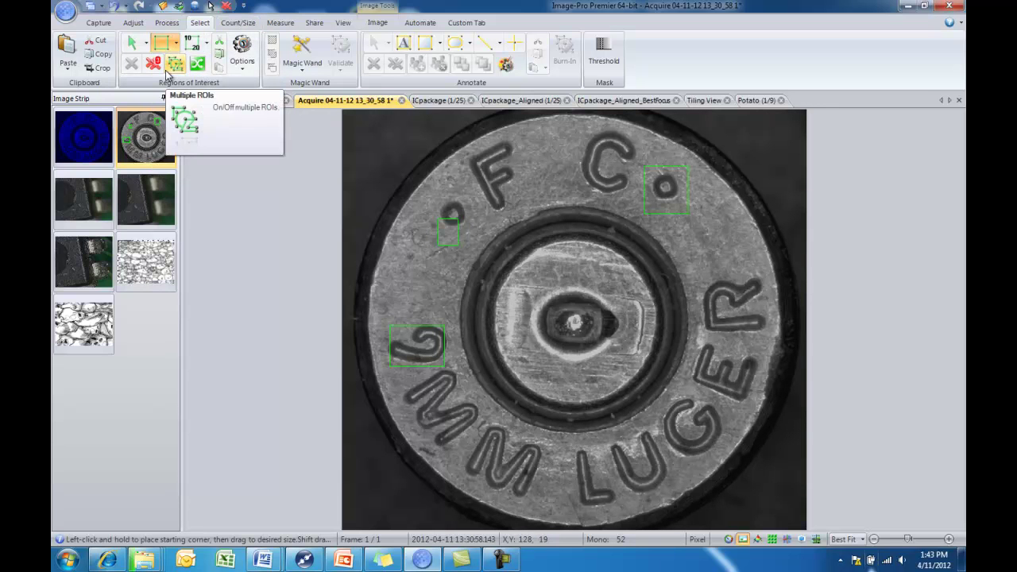
left_click(169, 70)
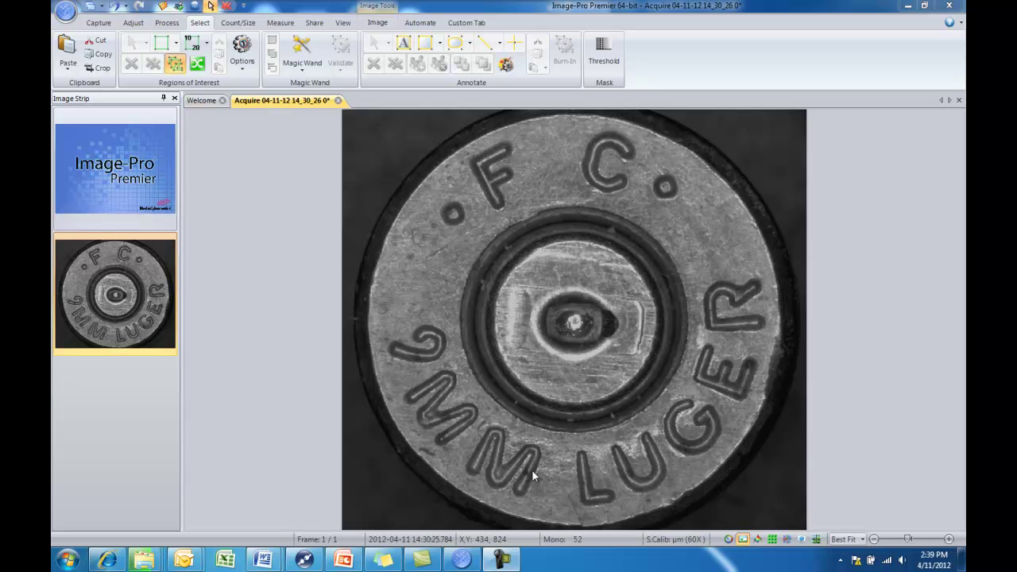
Outline the F, the C and the two dots with the Magic Wand.
left_click(302, 49)
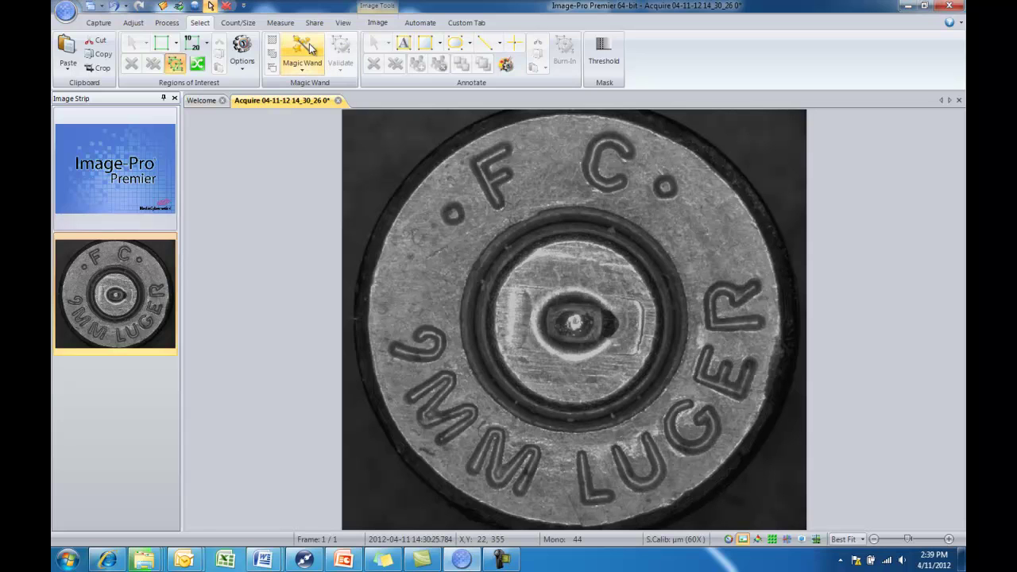
left_click(486, 185)
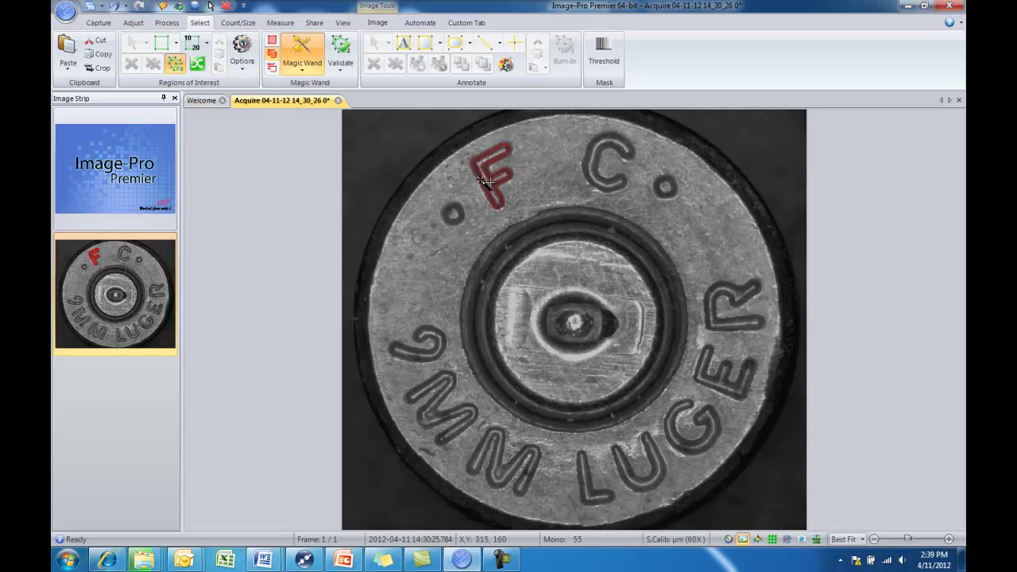
left_click(601, 167)
left_click(453, 212)
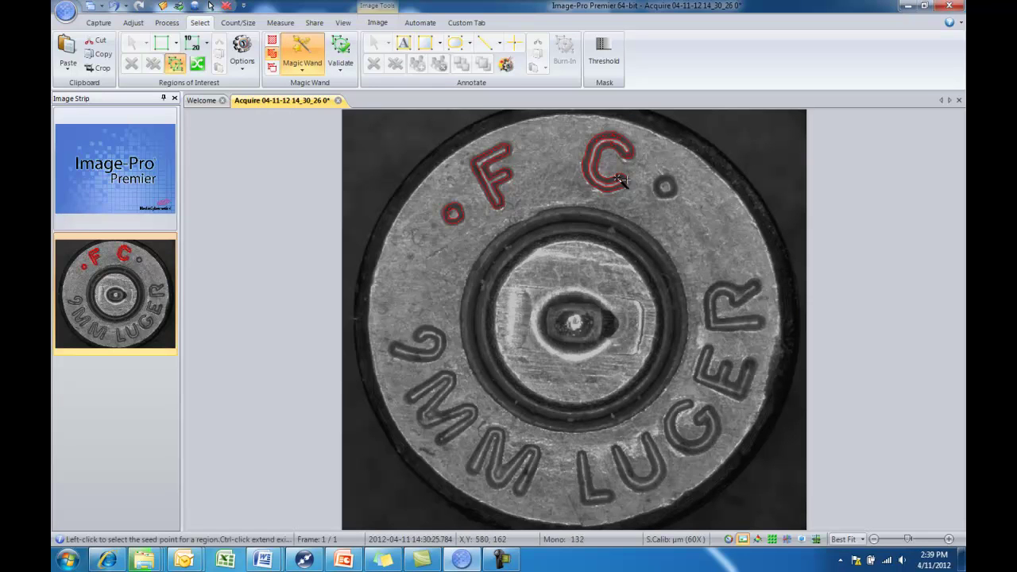
left_click(666, 188)
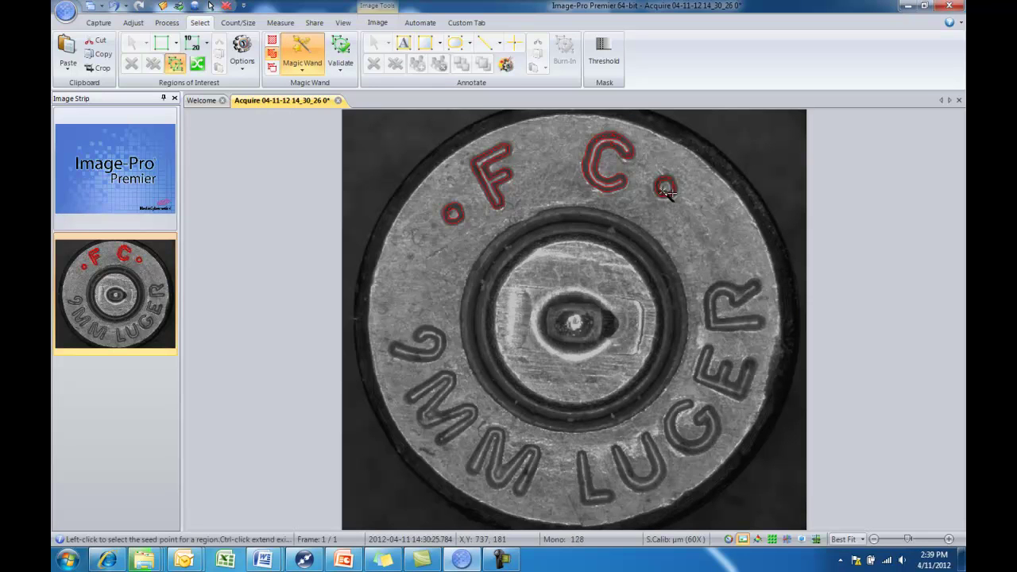
Outline the 9MM characters and validate all outlines as annotations.
left_click(433, 348)
left_click(439, 389)
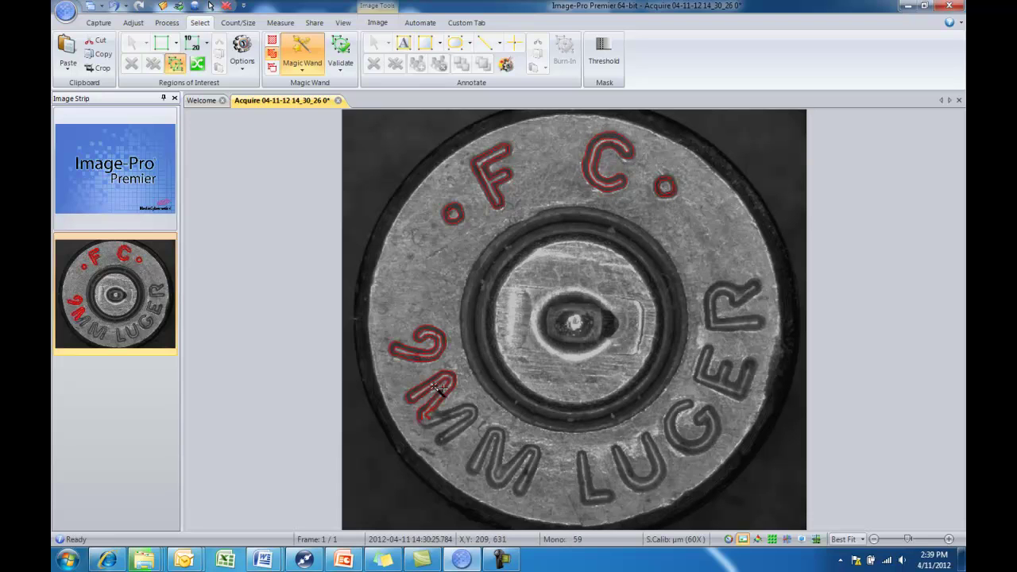
left_click(445, 411)
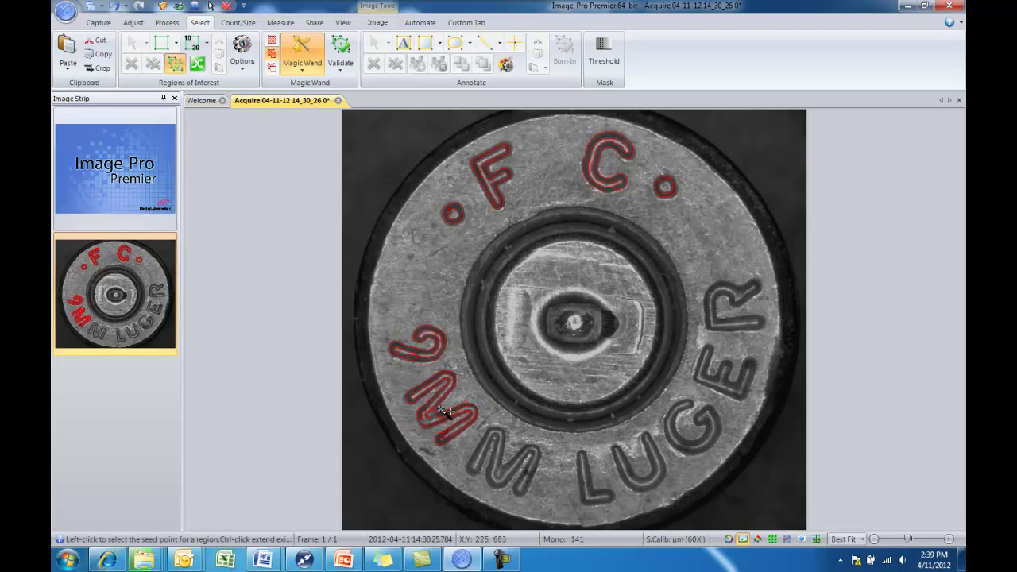
left_click(493, 456)
left_click(342, 71)
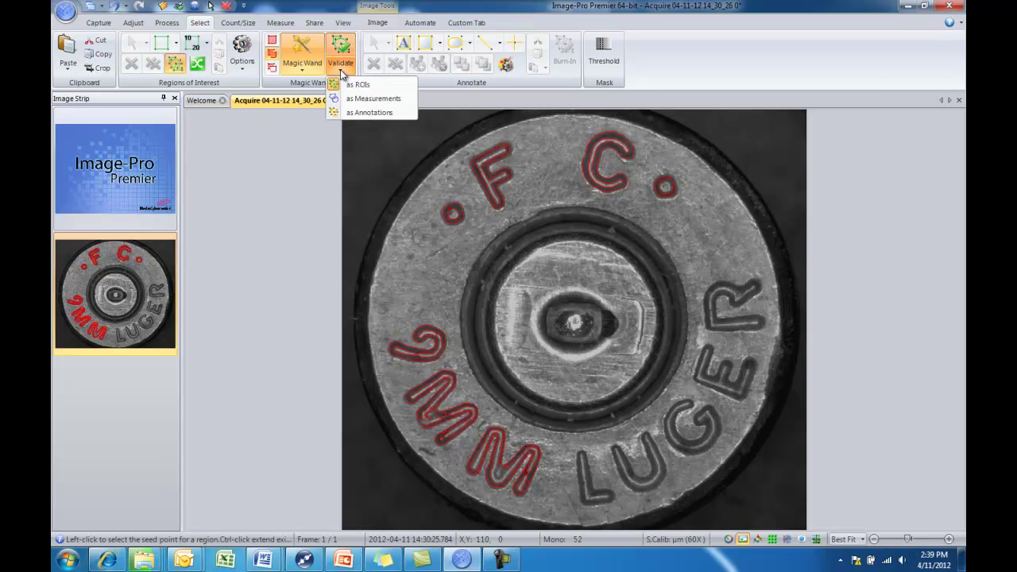
left_click(368, 113)
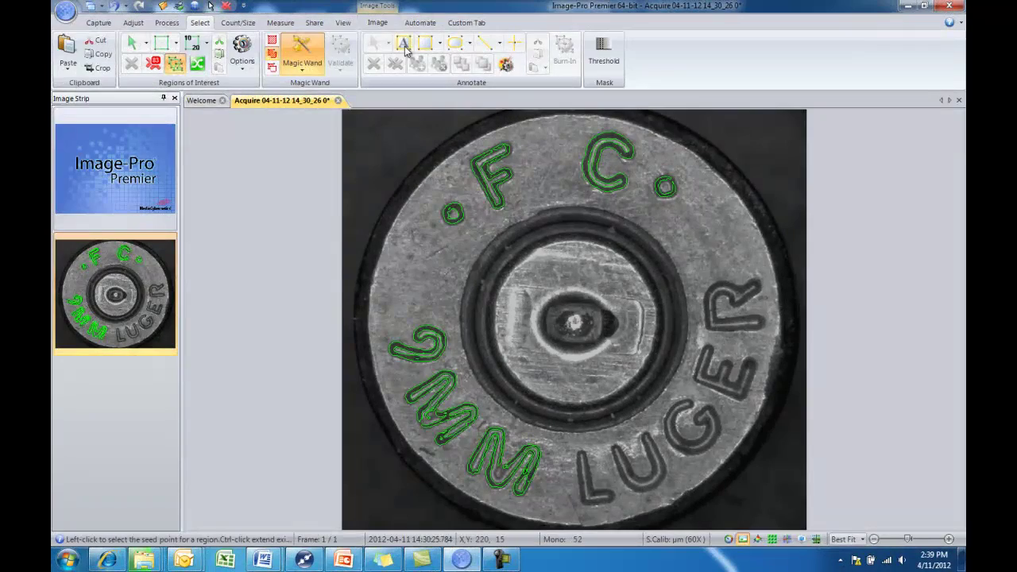
Select the Text annotation tool and look through the line tool options.
left_click(403, 46)
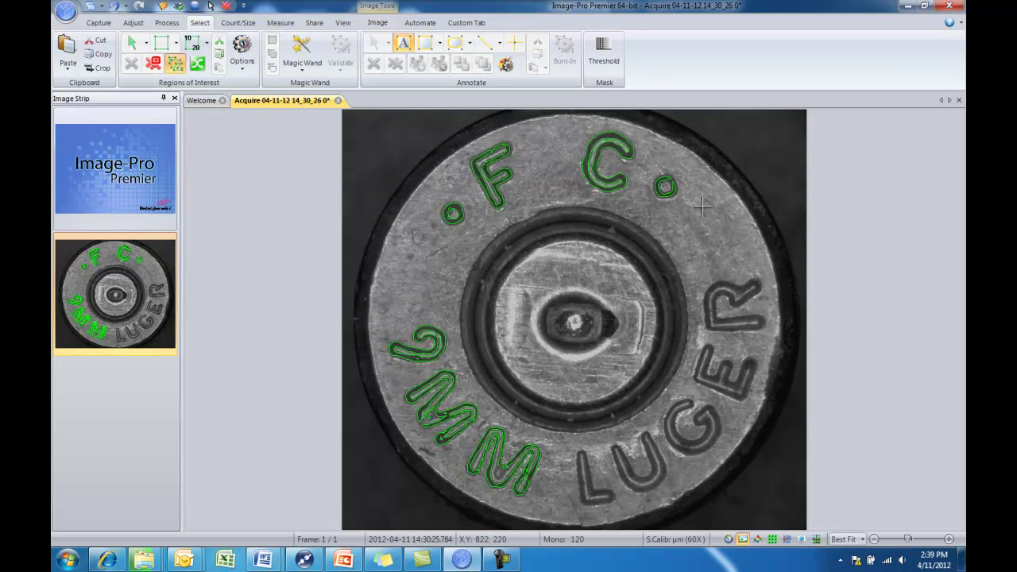
left_click(499, 44)
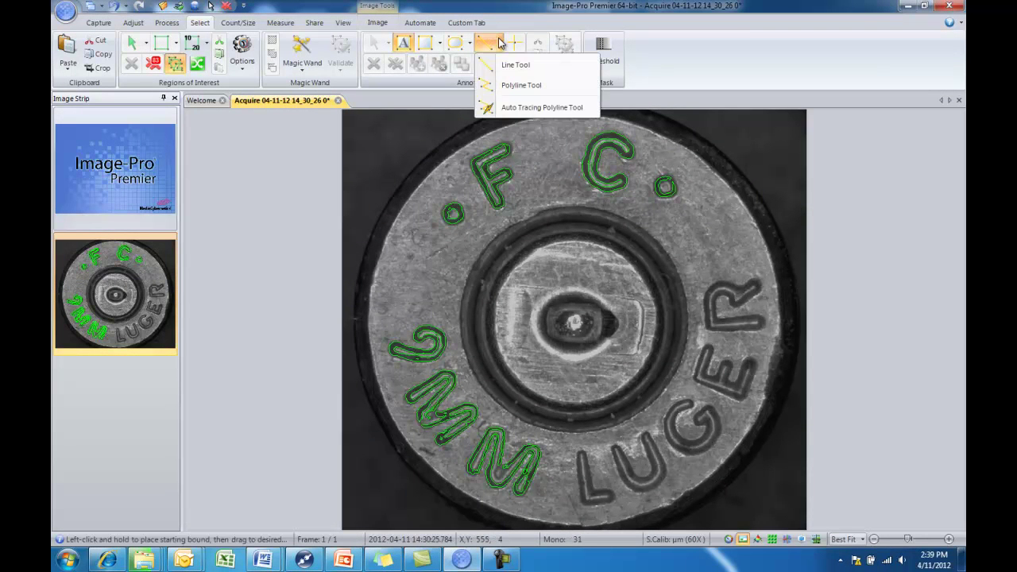
left_click(406, 46)
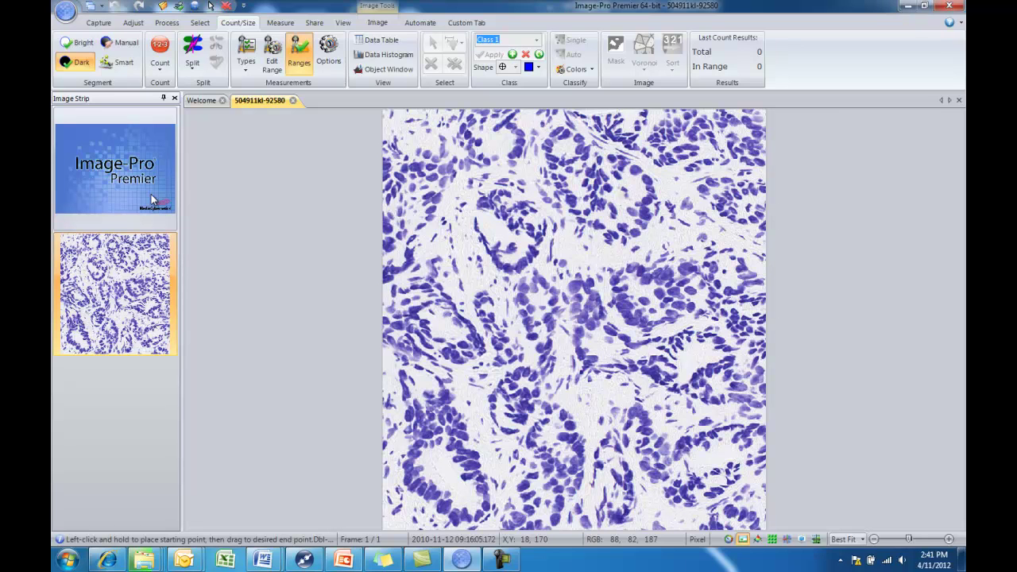
Count the 830 dark tissue objects, set their class colour to yellow, and split clumped objects.
left_click(160, 51)
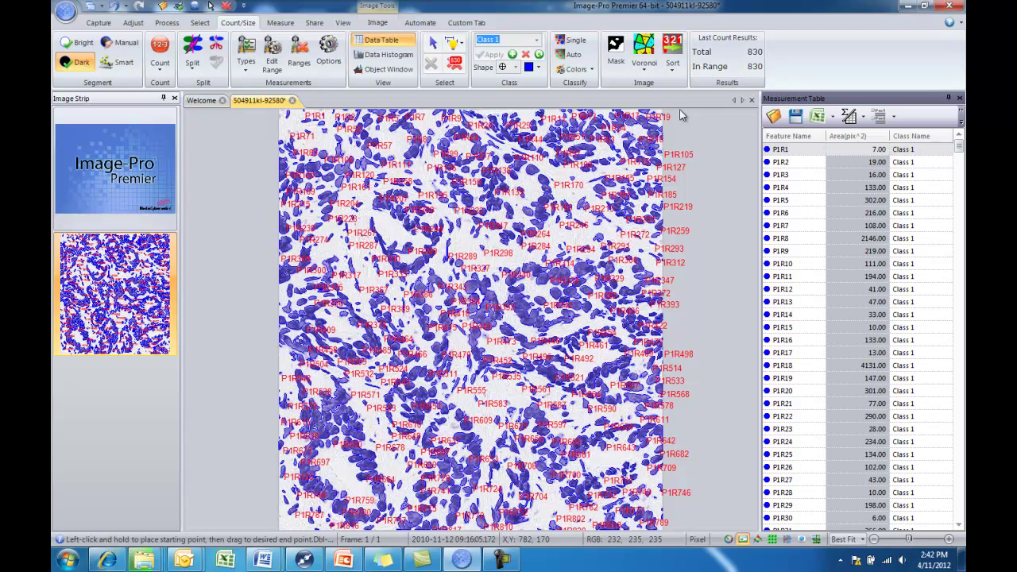
left_click(539, 68)
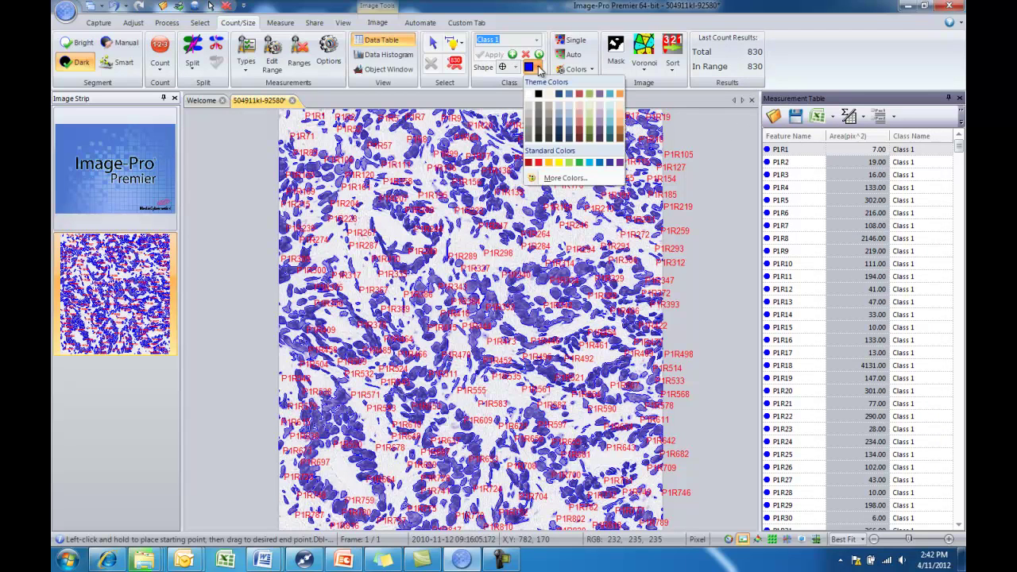
left_click(559, 163)
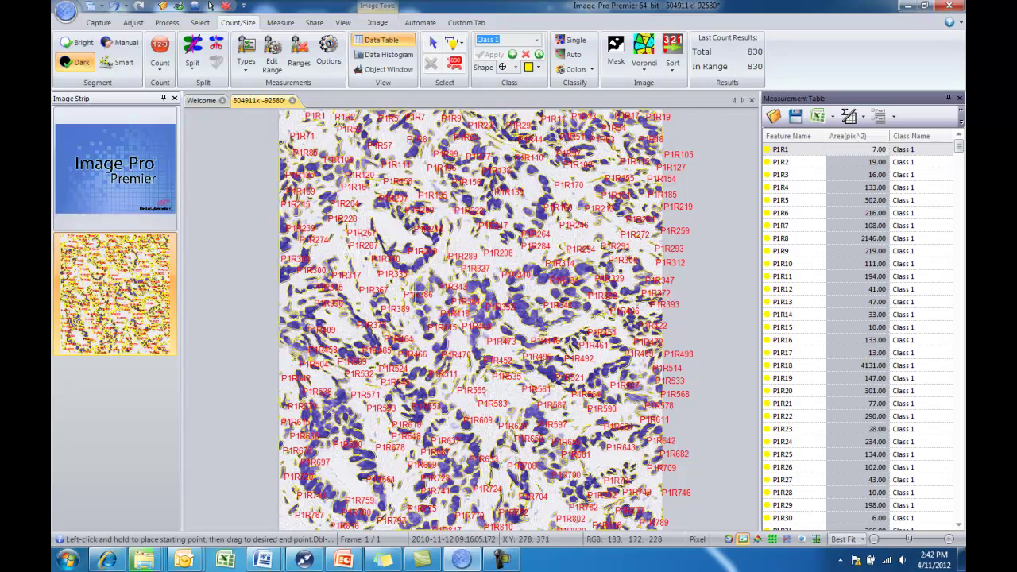
left_click(193, 48)
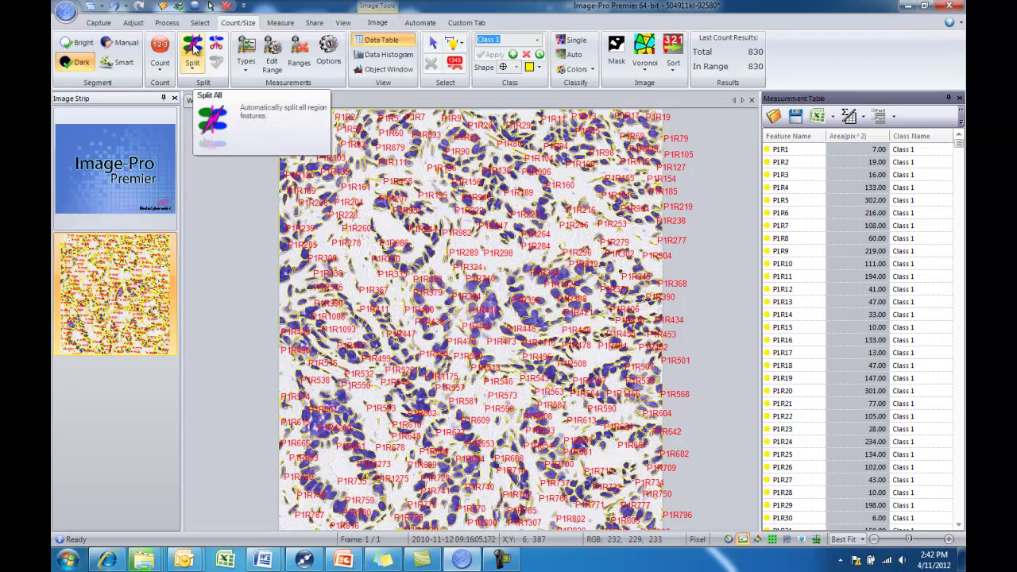
Filter the objects by area with a 320.77 minimum, keeping 146 of the 830.
left_click(272, 63)
left_click_drag(501, 183, 604, 173)
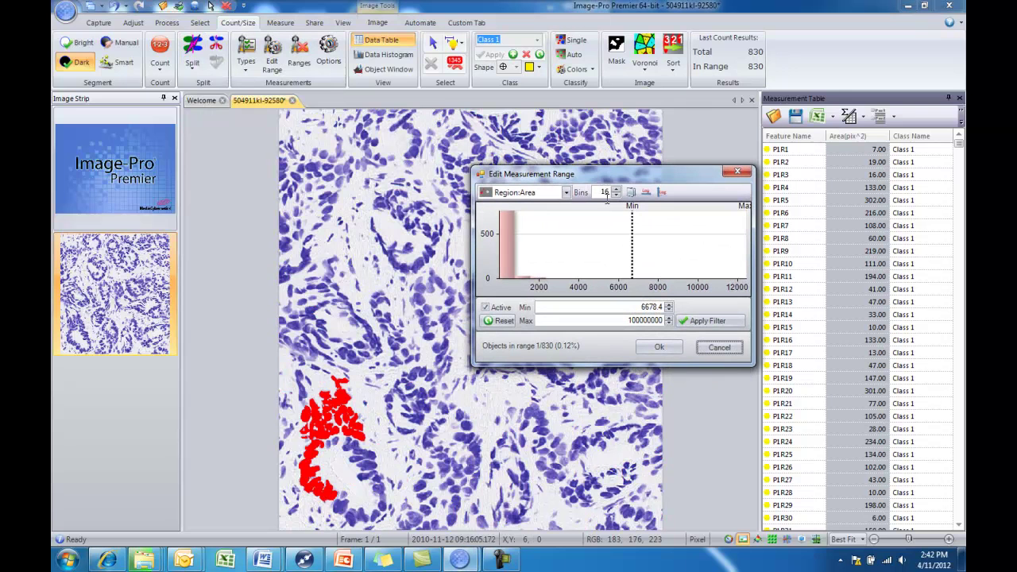
left_click_drag(629, 229, 506, 233)
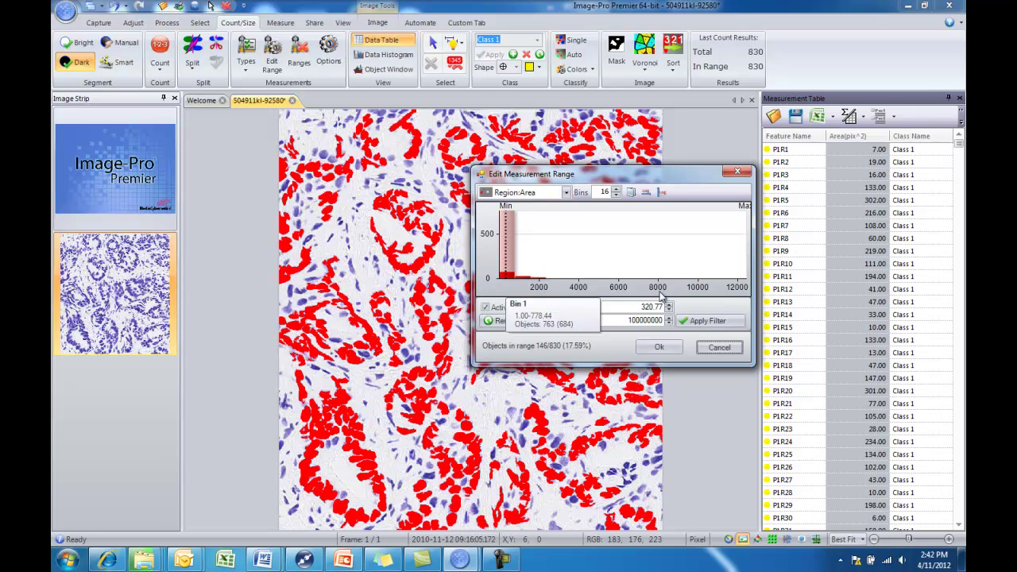
left_click(702, 320)
left_click(659, 346)
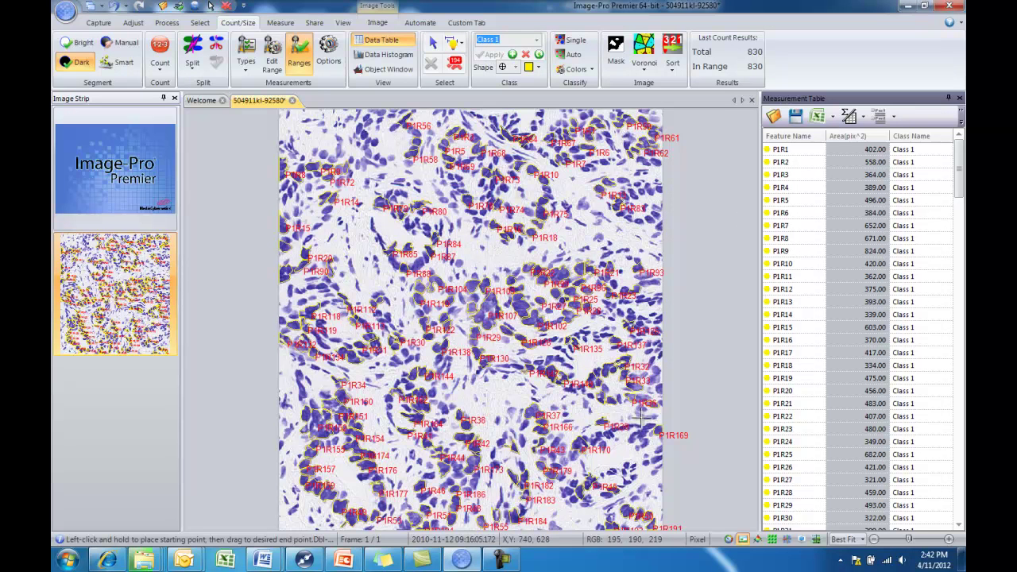
Select objects P1R5, P1R73 and P1R74 on the image to highlight their measurement rows.
mouse_move(959, 169)
left_mouse_down()
mouse_move(959, 488)
mouse_move(959, 166)
left_mouse_up()
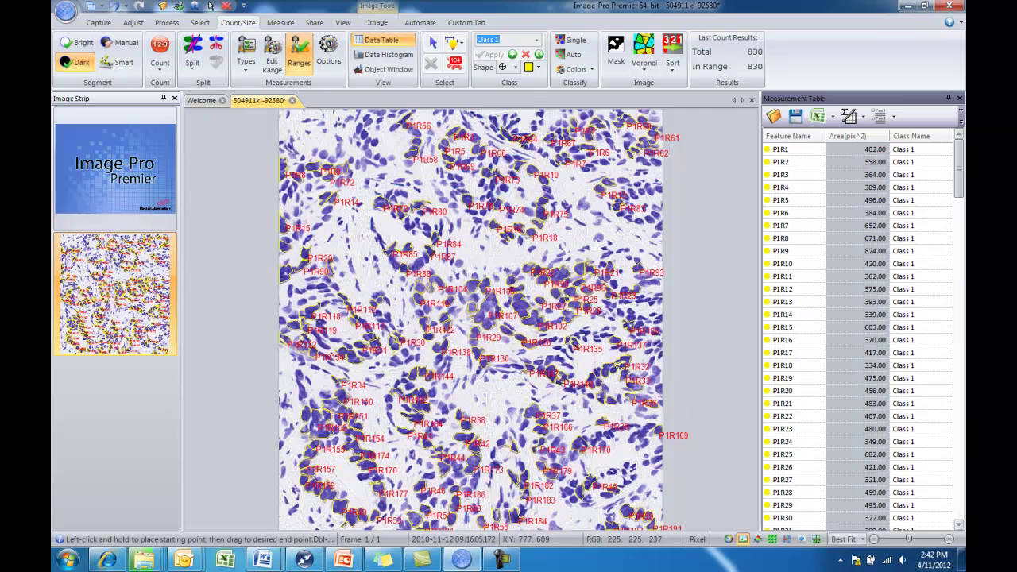
left_click(449, 151)
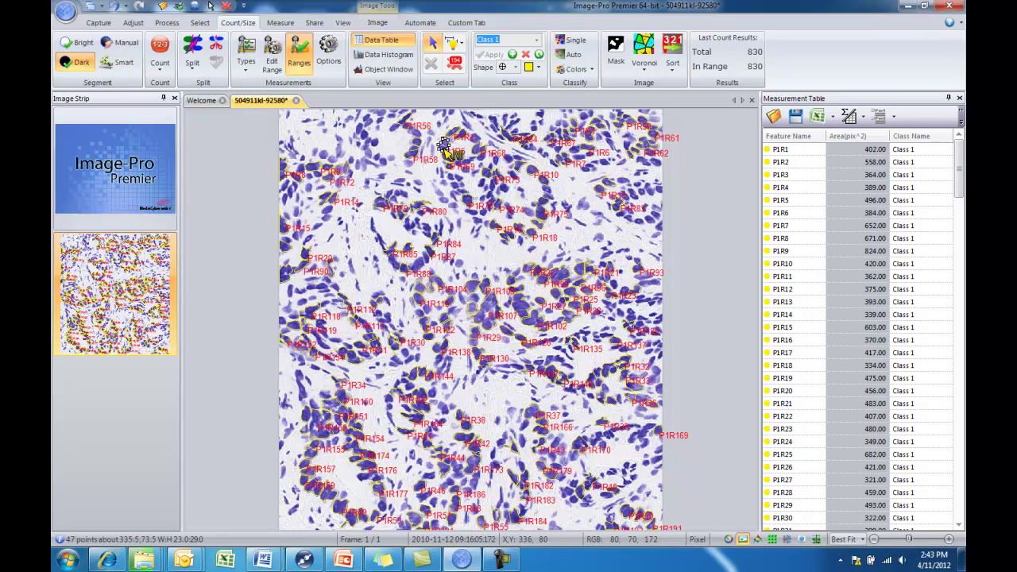
left_click(491, 175)
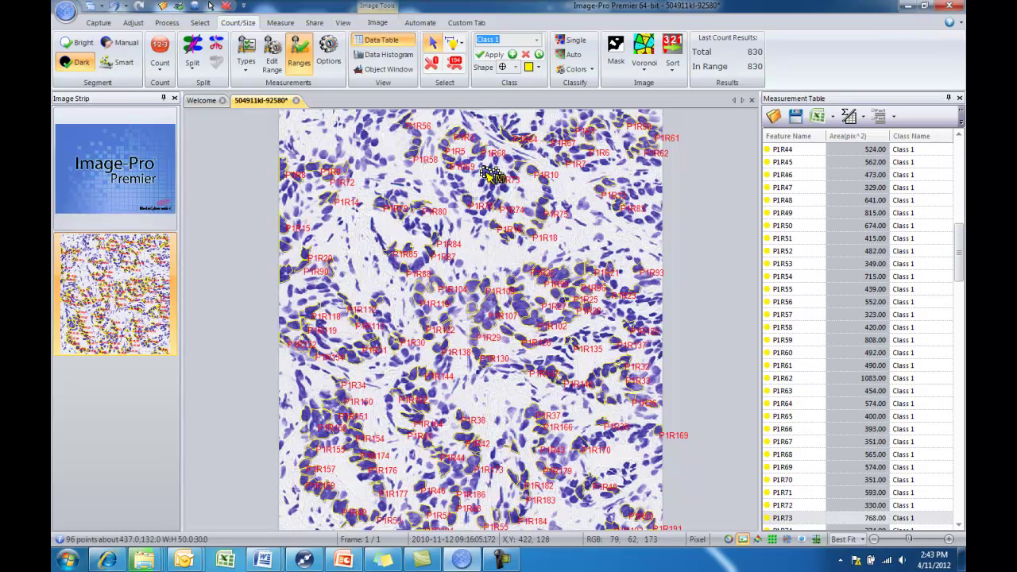
left_click(497, 204)
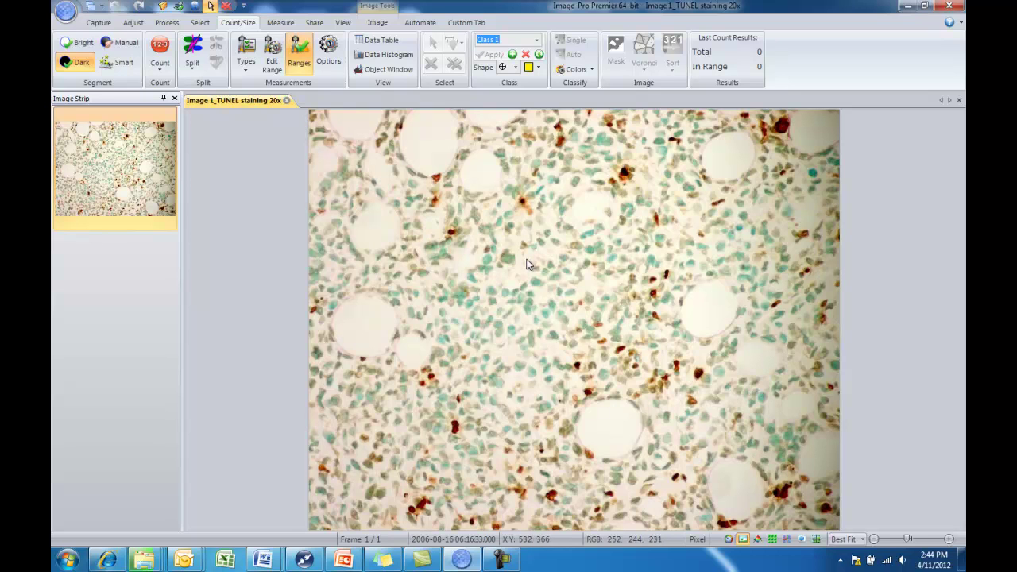
Switch to Smart Segmentation and include colour, background and intensity in the recipe.
left_click(70, 62)
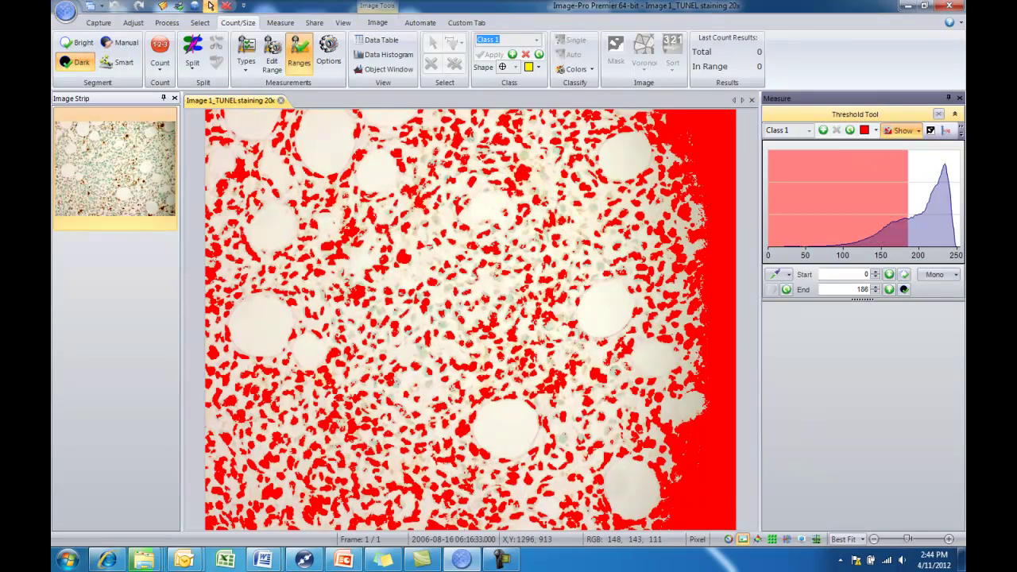
left_click(118, 62)
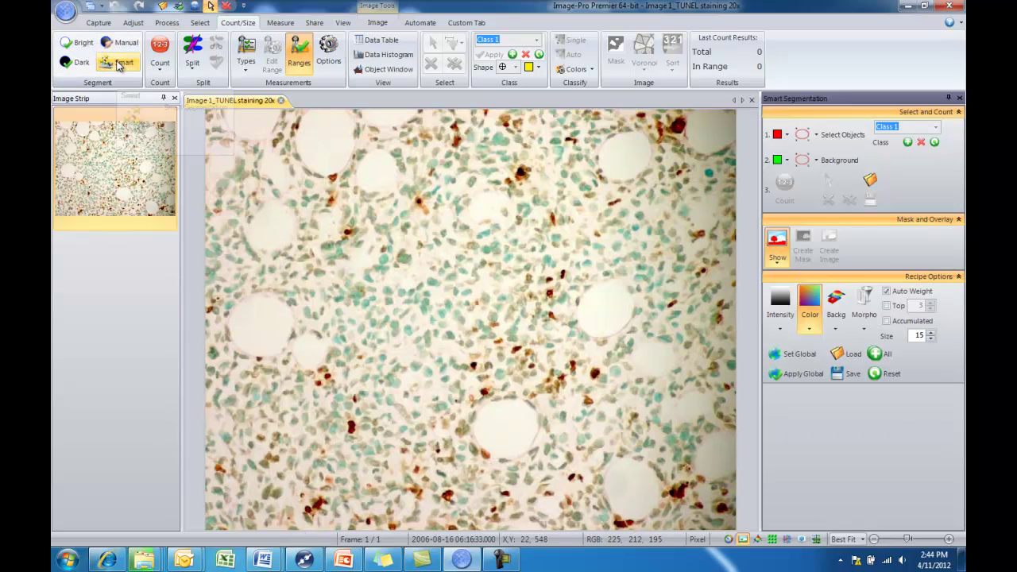
scroll(442, 334, "up", 3)
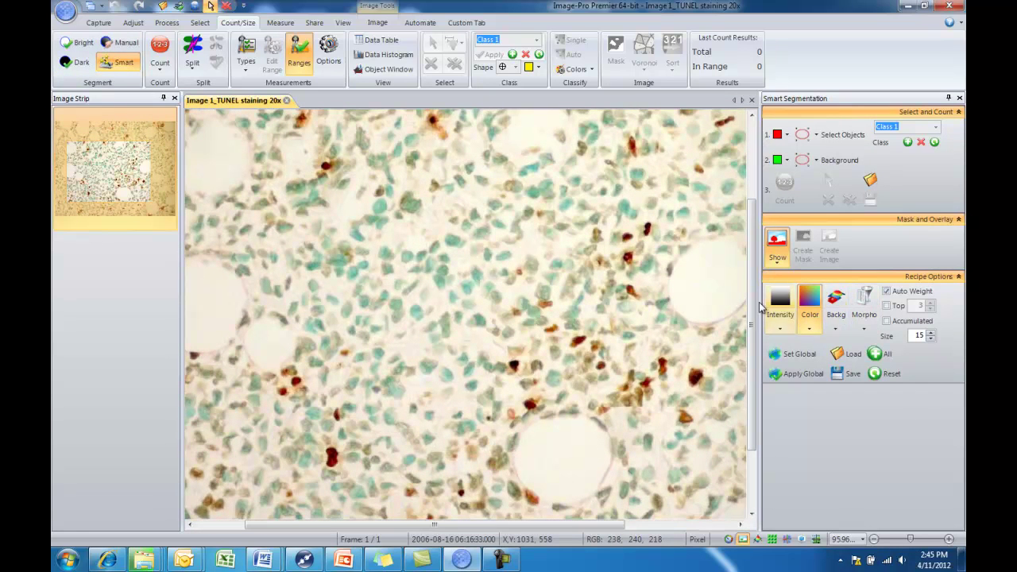
left_click(810, 312)
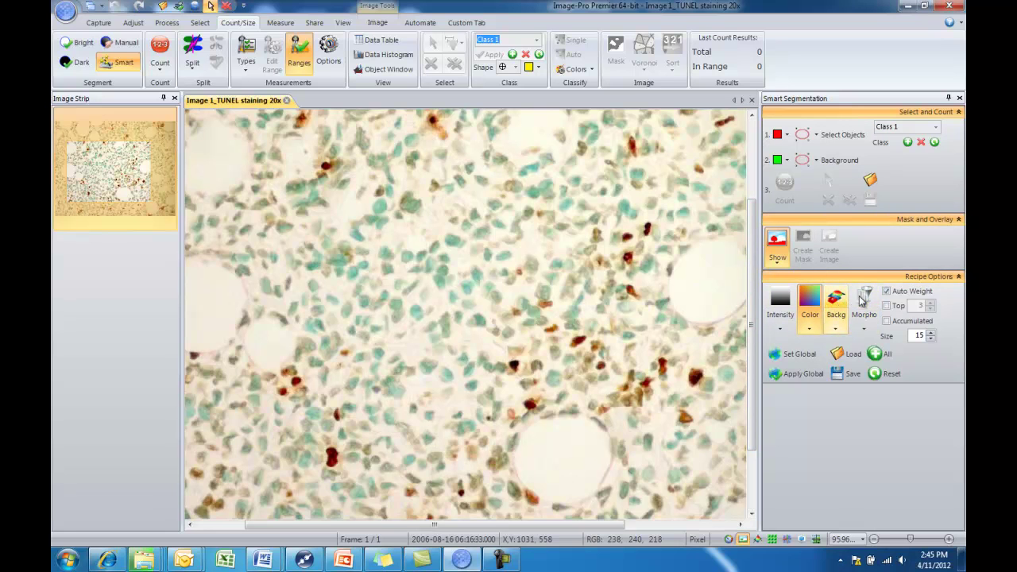
left_click(837, 300)
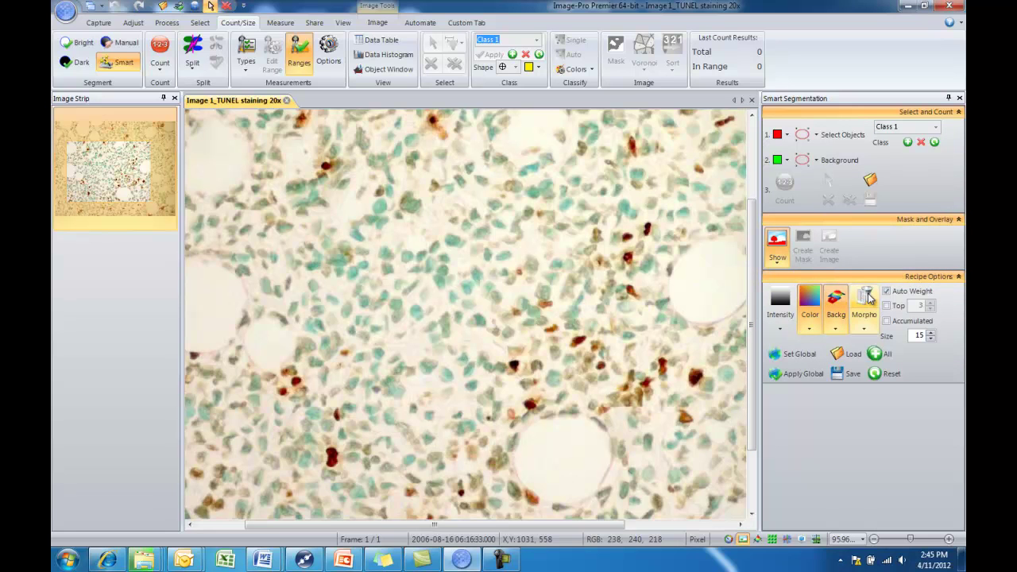
left_click(777, 316)
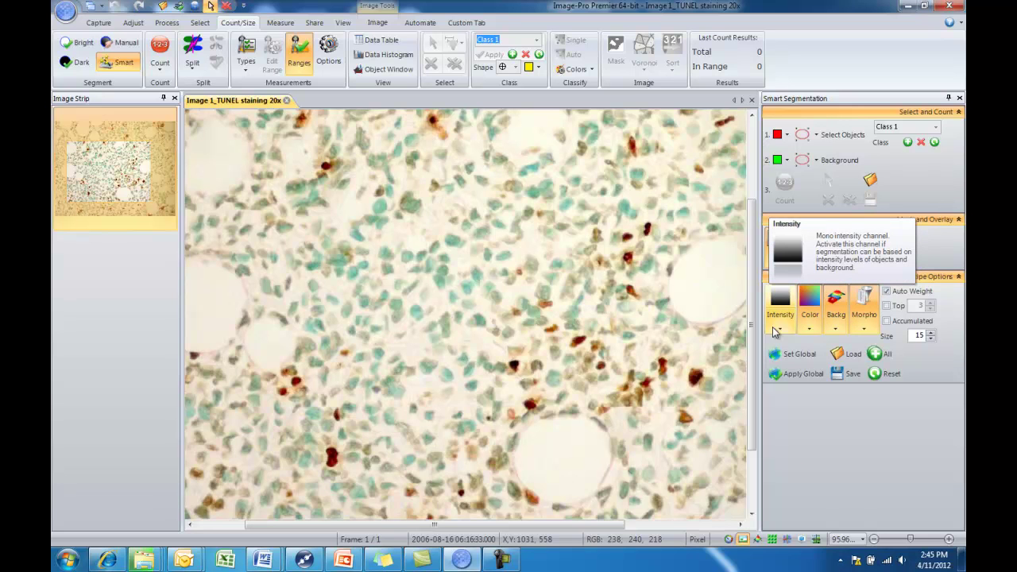
Mark two example cells near the image centre as objects to segment.
left_click(802, 134)
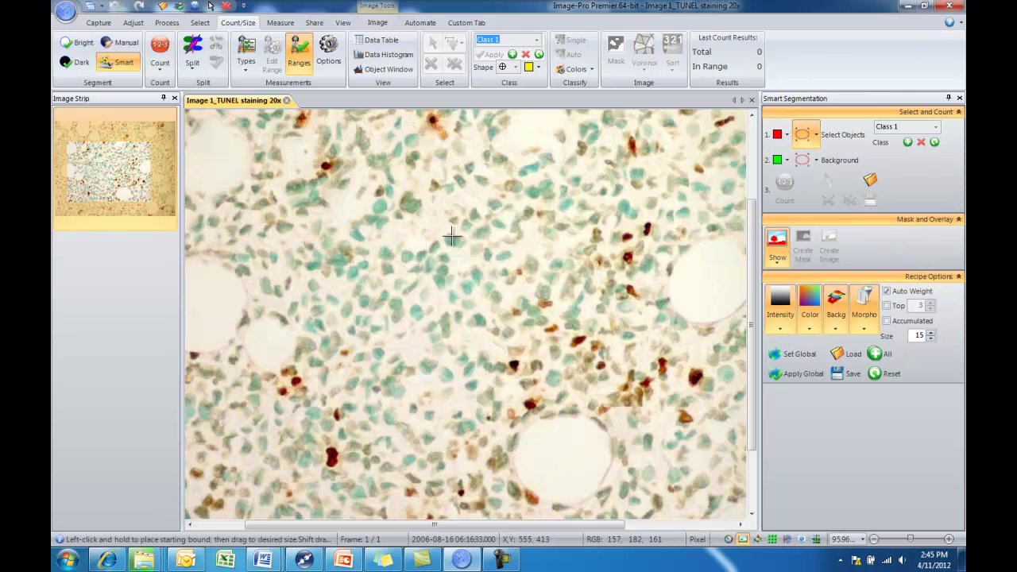
left_click_drag(448, 235, 457, 244)
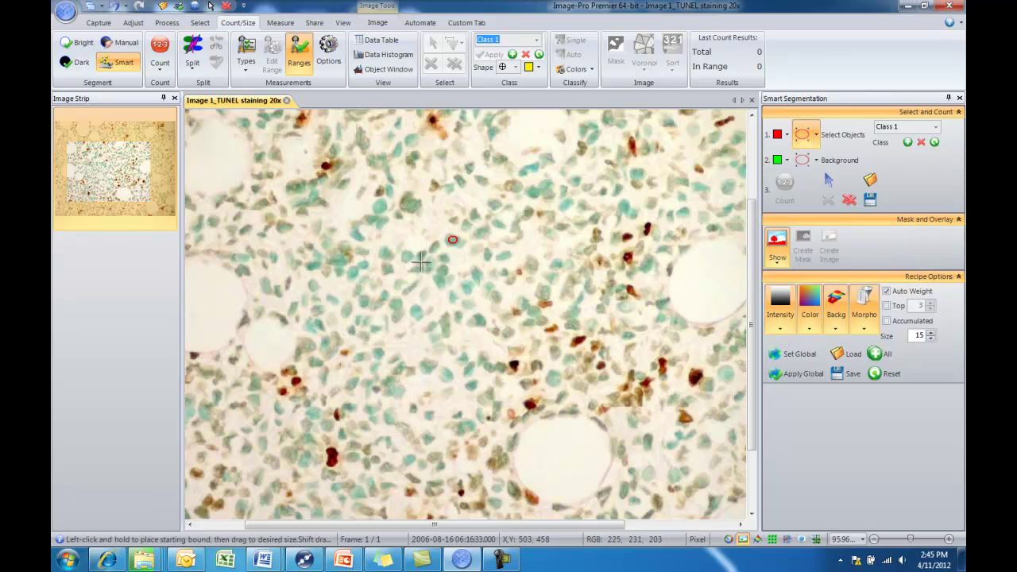
left_click_drag(404, 196, 412, 206)
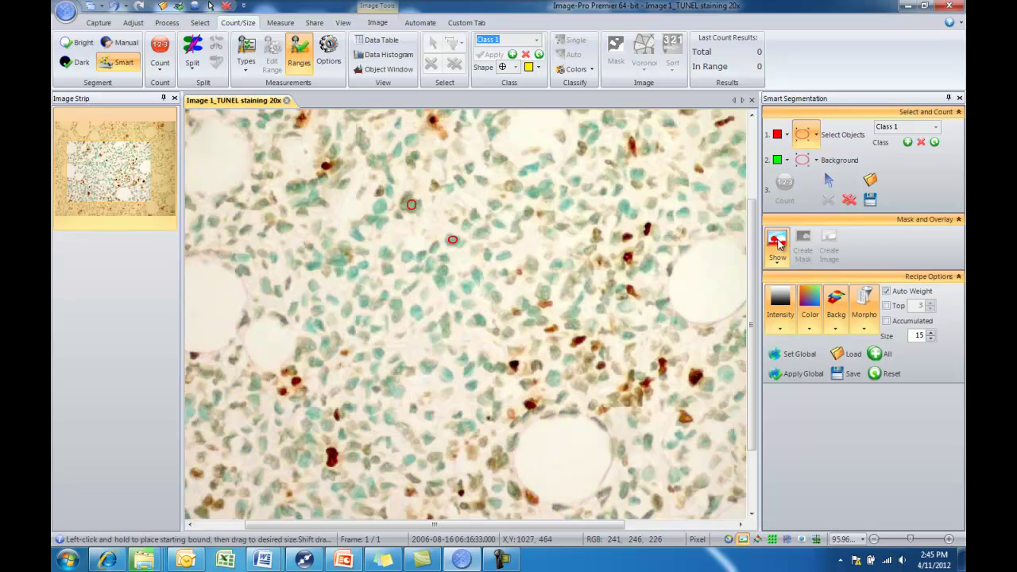
Mark two background samples, including the reddish right edge, and zoom to check the red overlay.
left_click(803, 159)
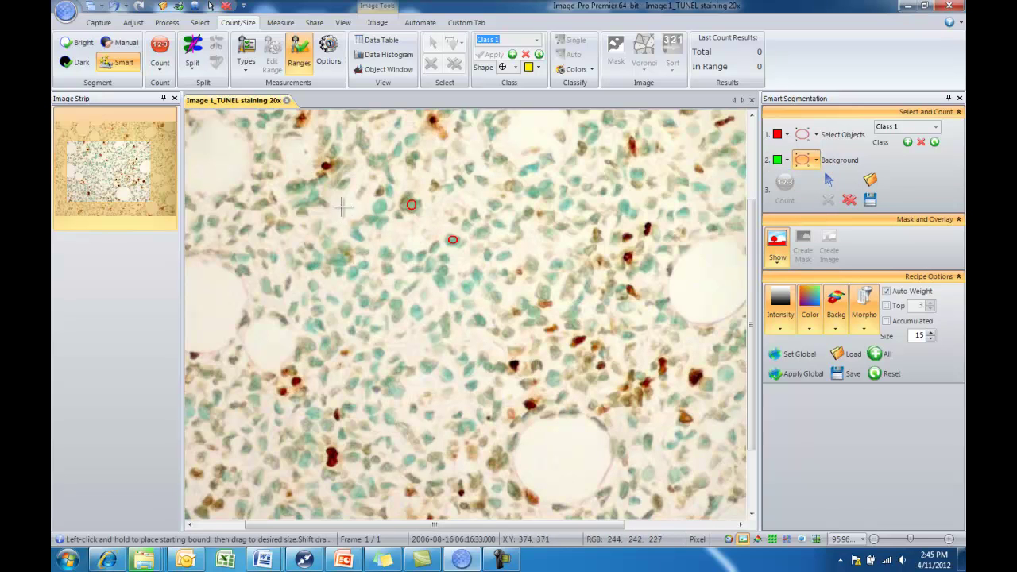
left_click_drag(337, 204, 347, 218)
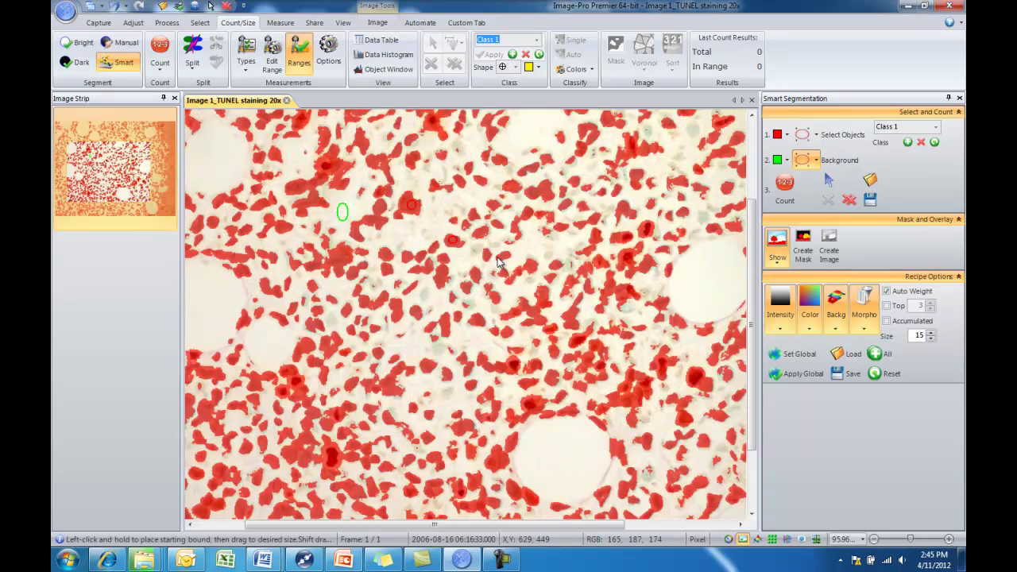
scroll(500, 262, "down", 3)
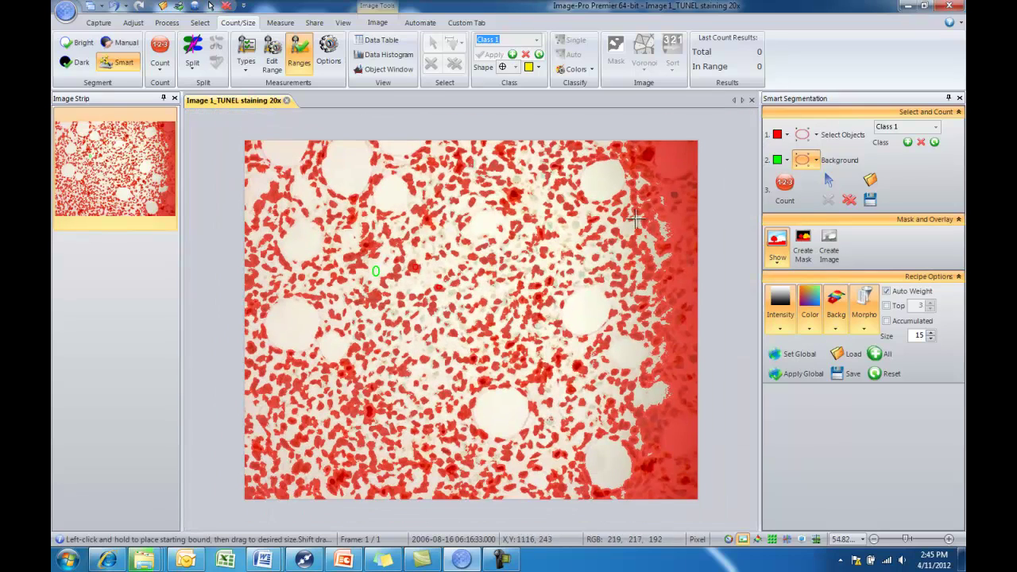
left_click_drag(667, 148, 681, 164)
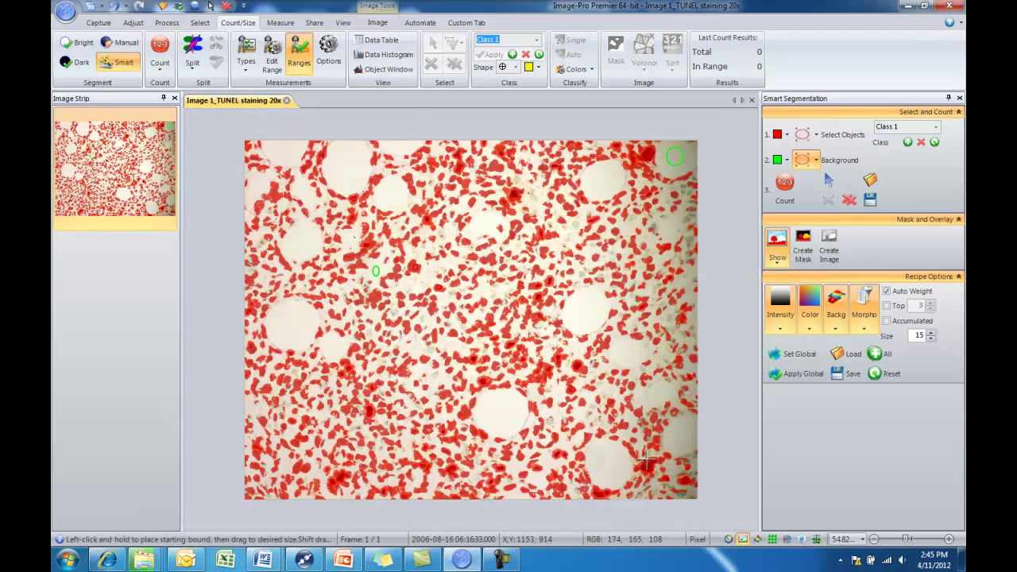
scroll(323, 409, "up", 4)
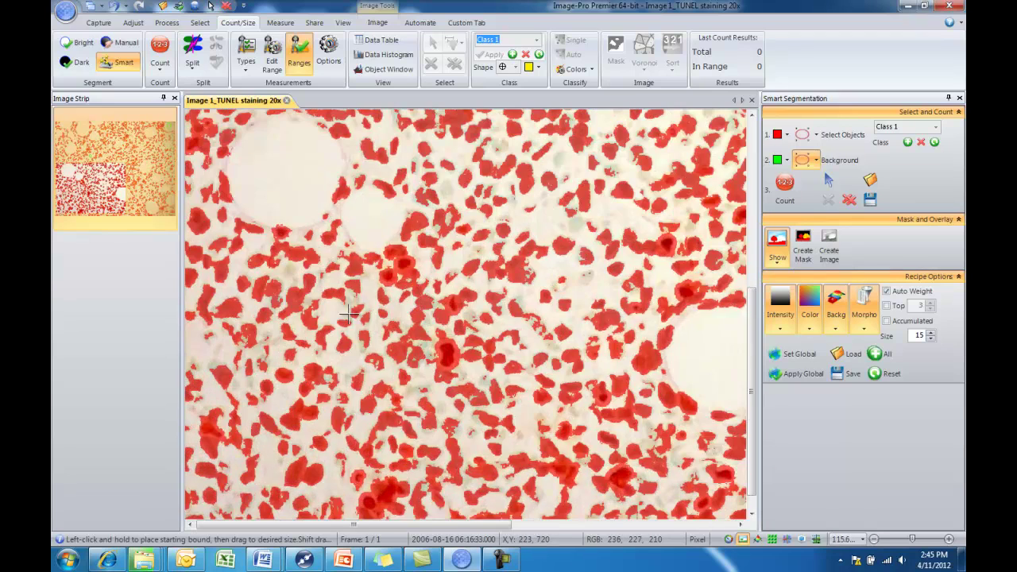
scroll(374, 314, "up", 2)
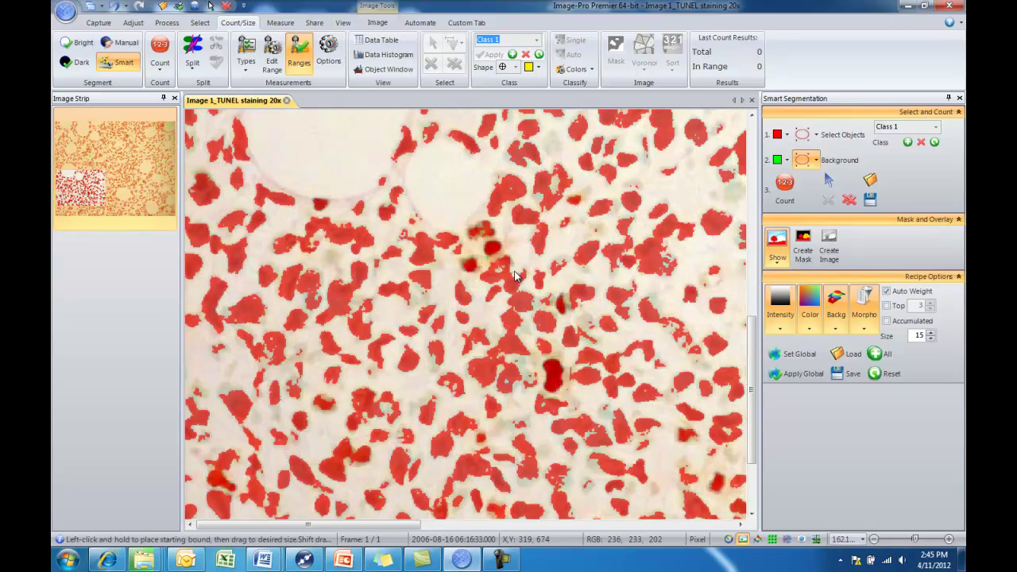
scroll(514, 274, "down", 6)
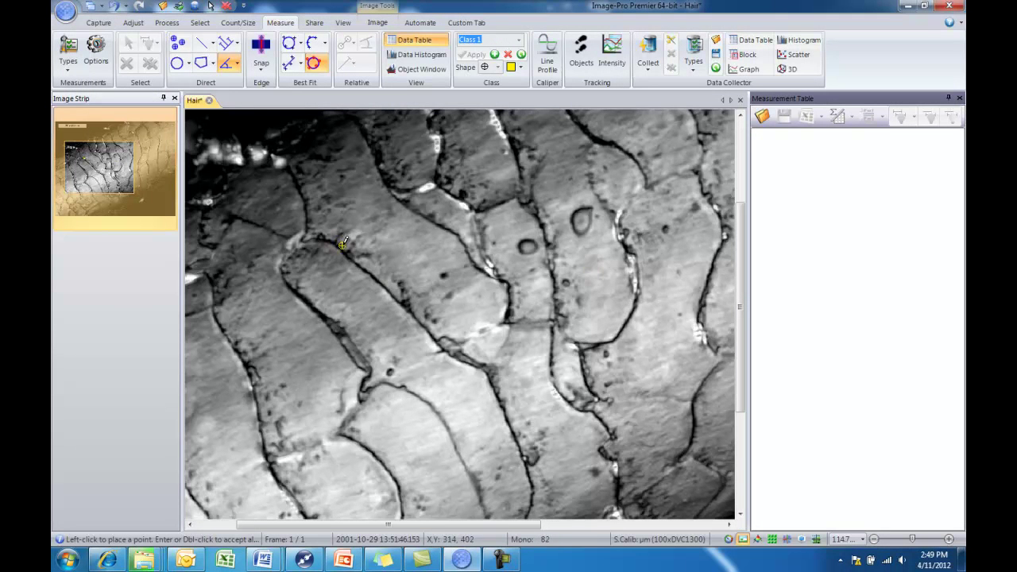
Measure angle AN1 (-81.75°) along the edge of a hair scale.
left_click(305, 205)
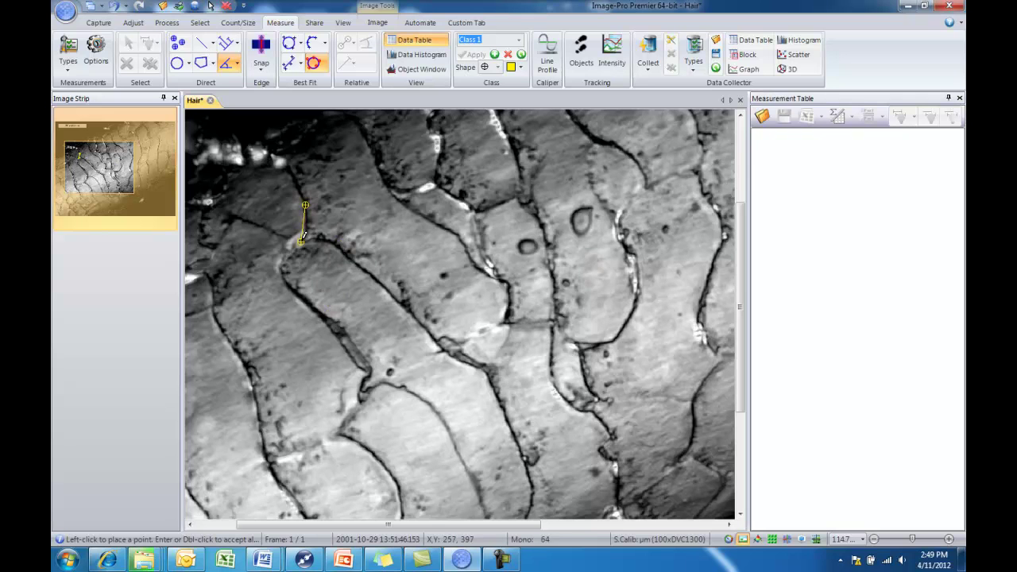
left_click(301, 241)
double_click(320, 238)
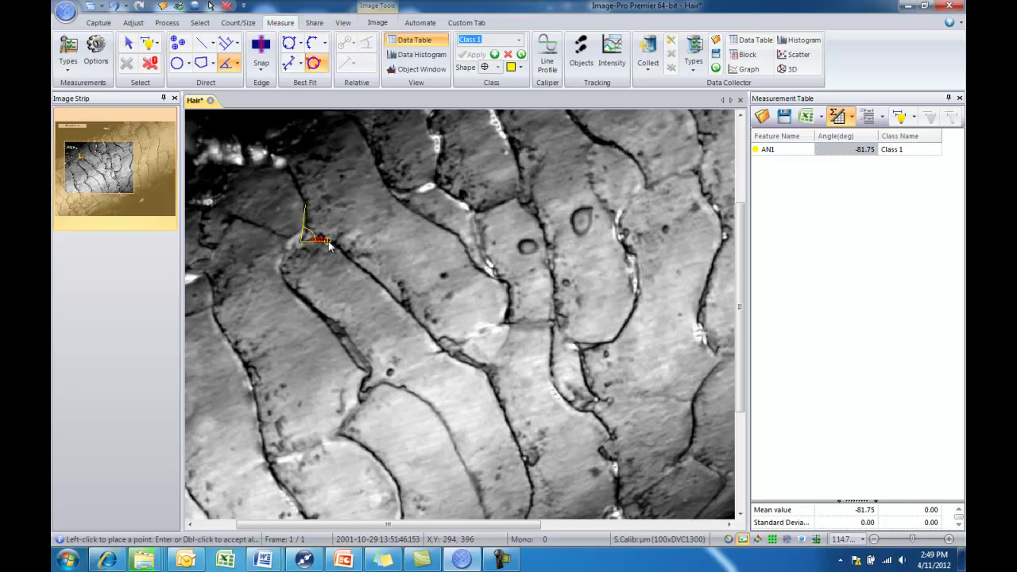
Measure a hair scale width line (7.52 µm) and outline a dark spot of 3.03 µm².
left_click(202, 42)
left_click(378, 282)
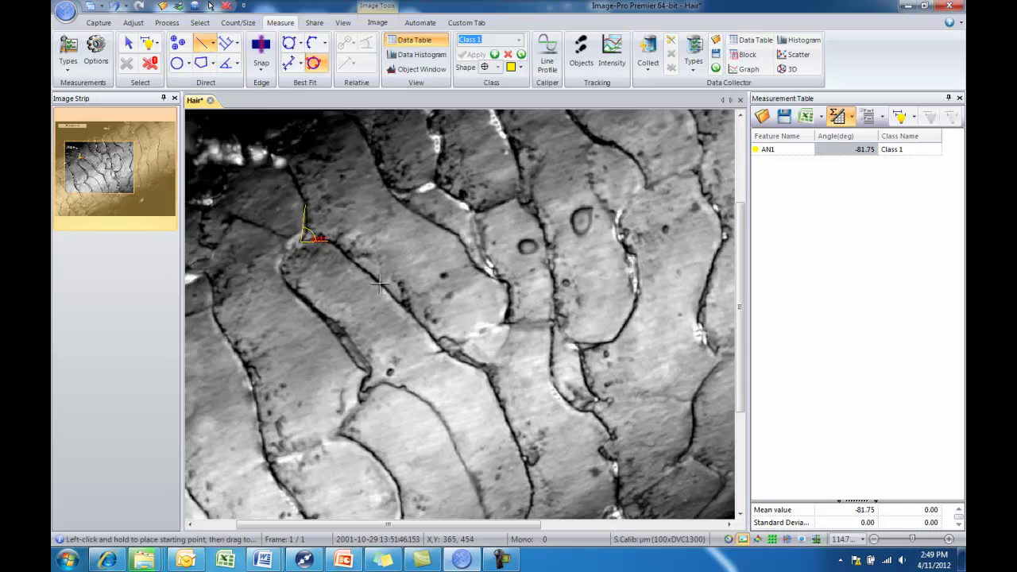
left_click_drag(439, 228, 373, 277)
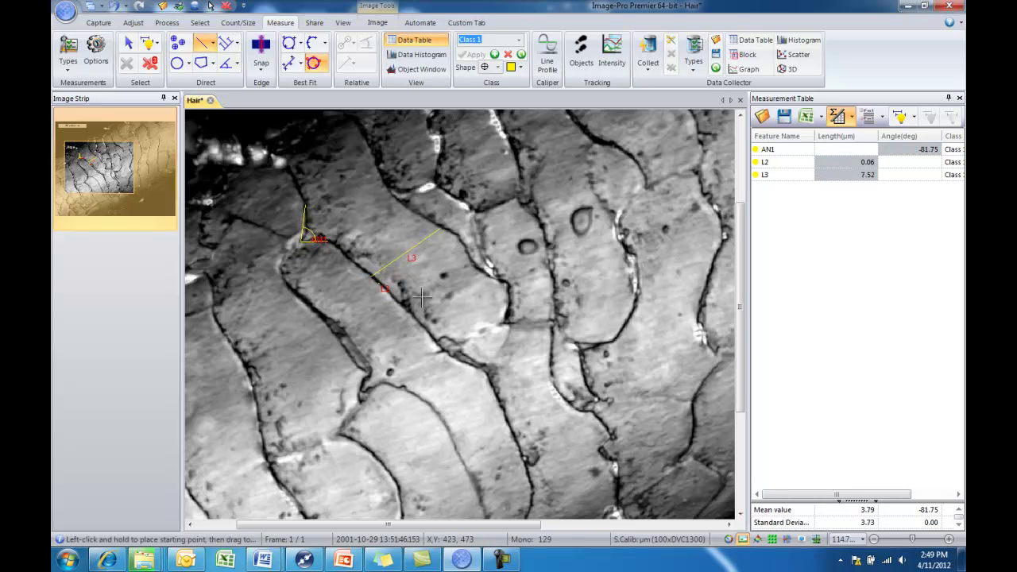
left_click(201, 63)
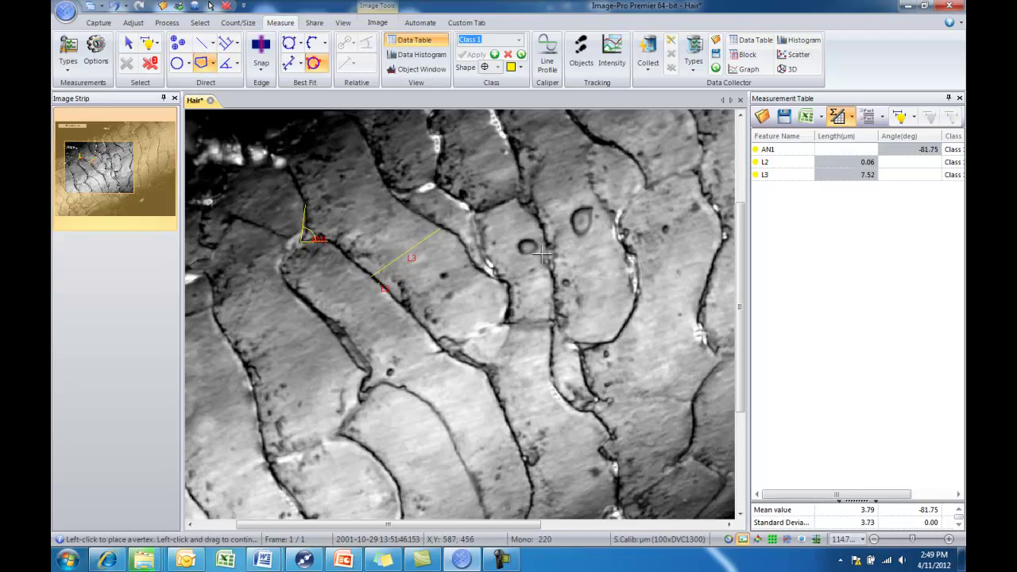
mouse_move(531, 243)
left_mouse_down()
mouse_move(526, 232)
mouse_move(515, 248)
mouse_move(536, 252)
mouse_move(538, 234)
mouse_move(532, 245)
left_mouse_up()
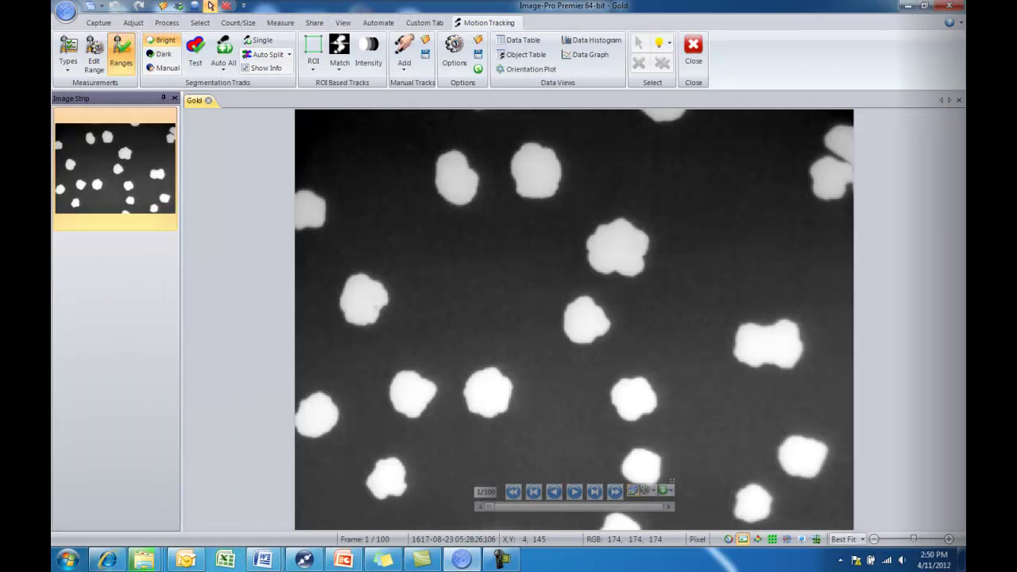
Auto-track all Gold particles with the default settings and show the tracks' orientation plot.
left_click(226, 50)
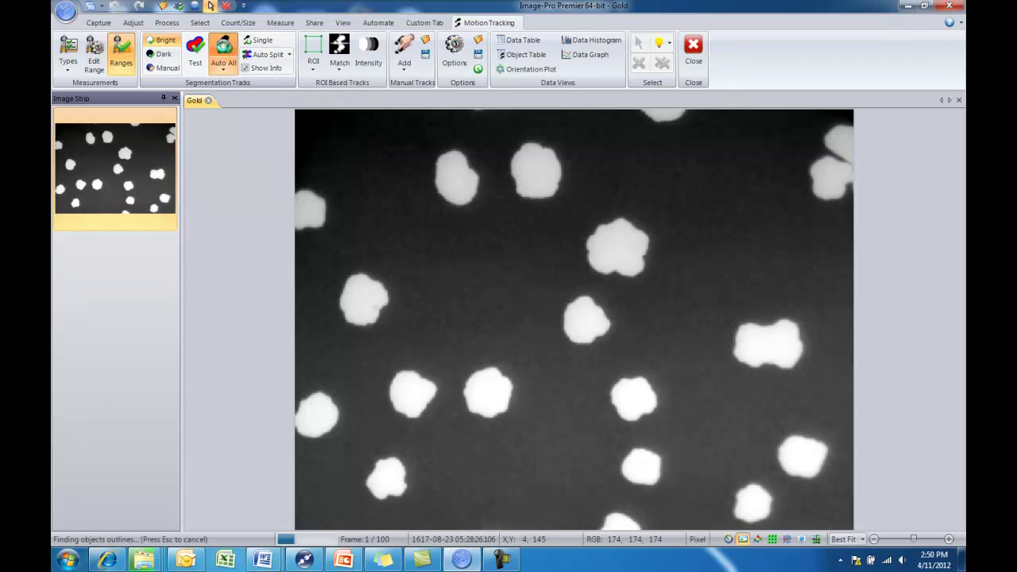
left_click(509, 334)
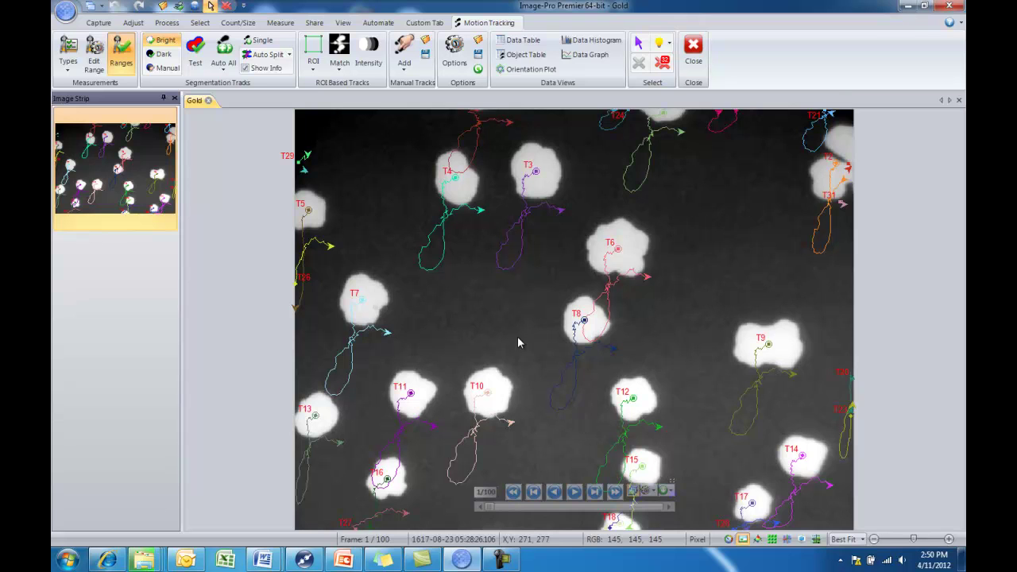
left_click(509, 69)
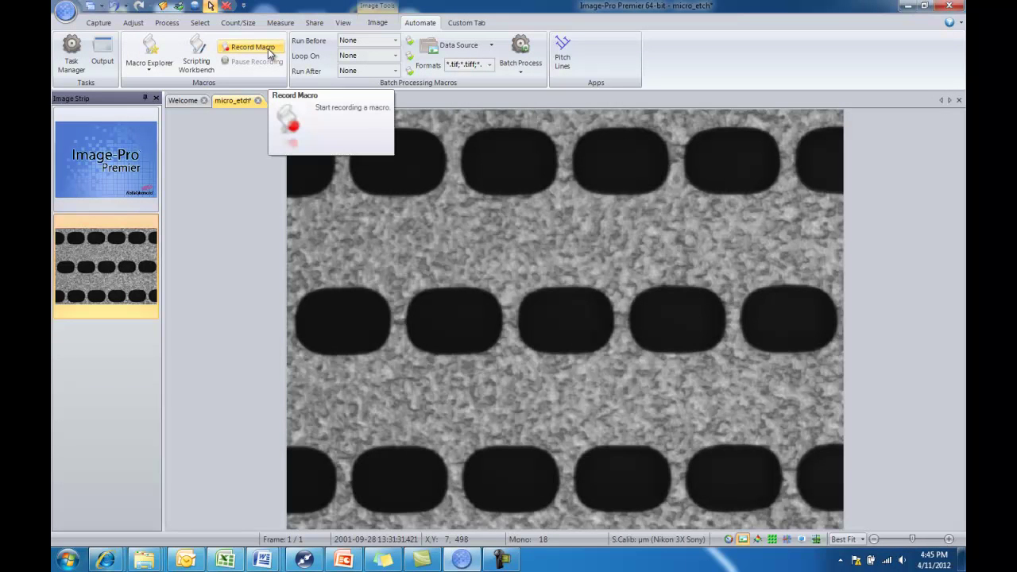
Choose CountObjects6 as the Loop On macro and batch-process the image folder.
left_click(151, 69)
left_click(163, 84)
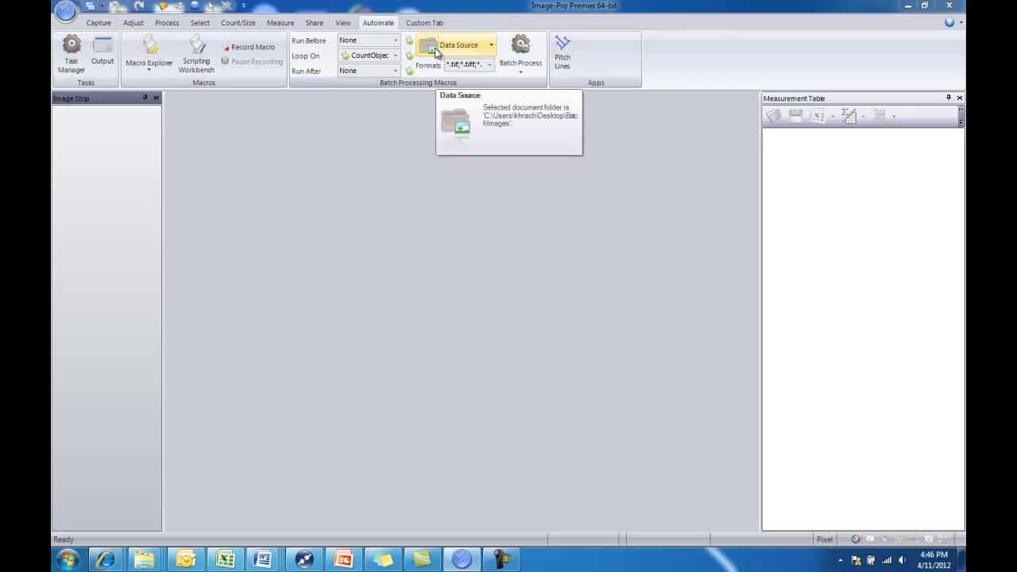
left_click(524, 46)
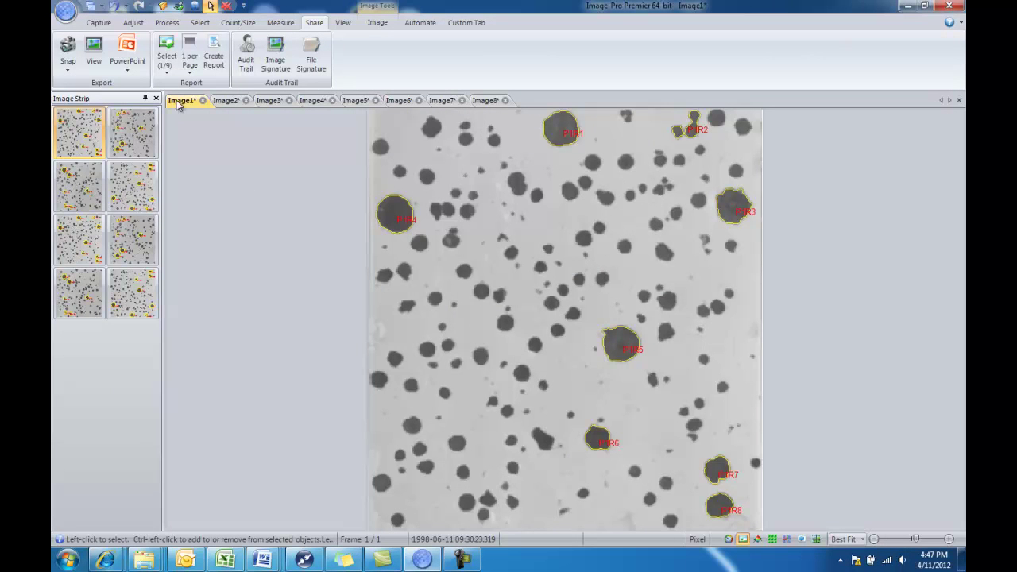
Select all eight image thumbnails, export them to PowerPoint, and bring the presentation forward.
left_click(135, 310, "shift")
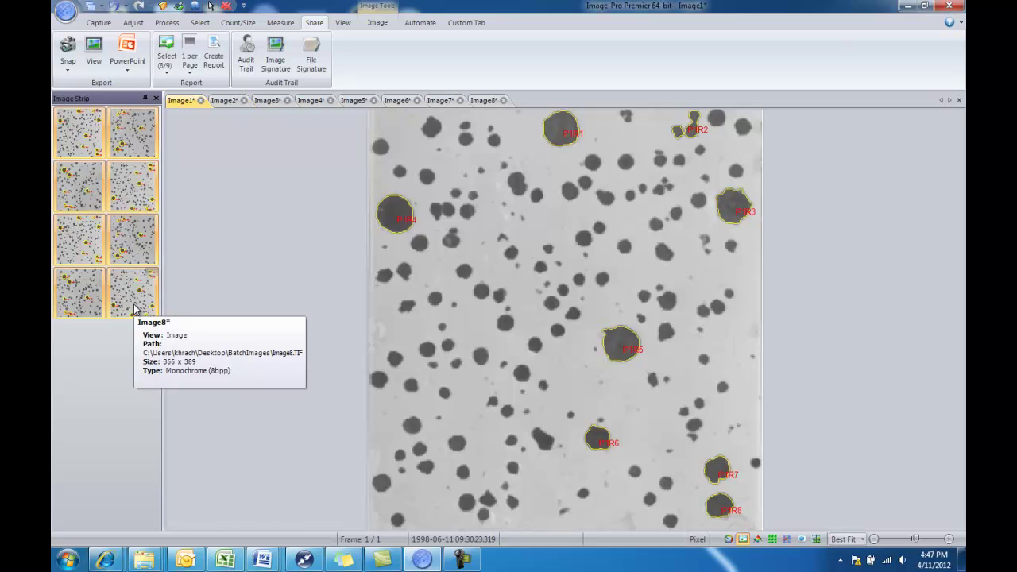
left_click(123, 45)
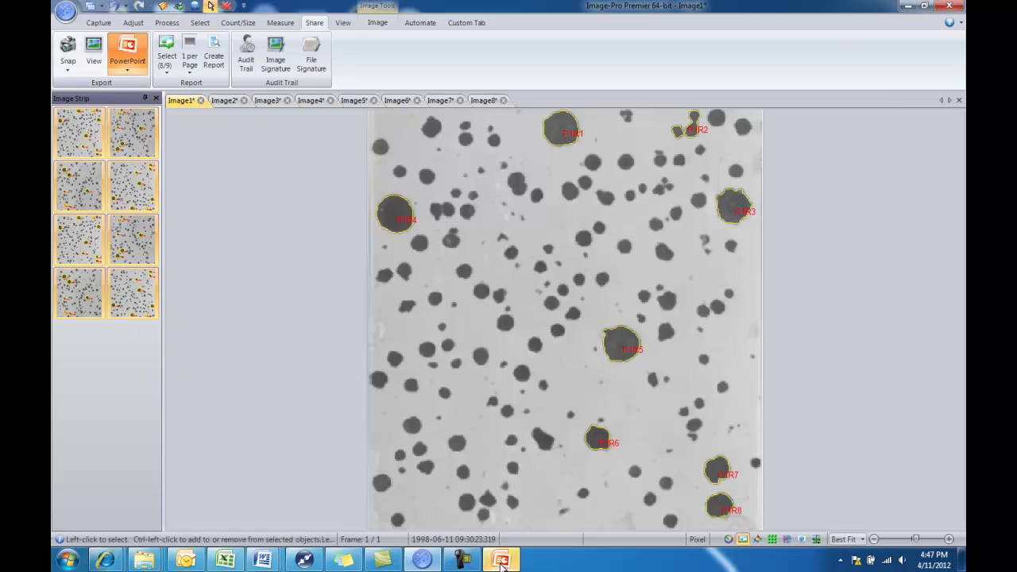
left_click(500, 561)
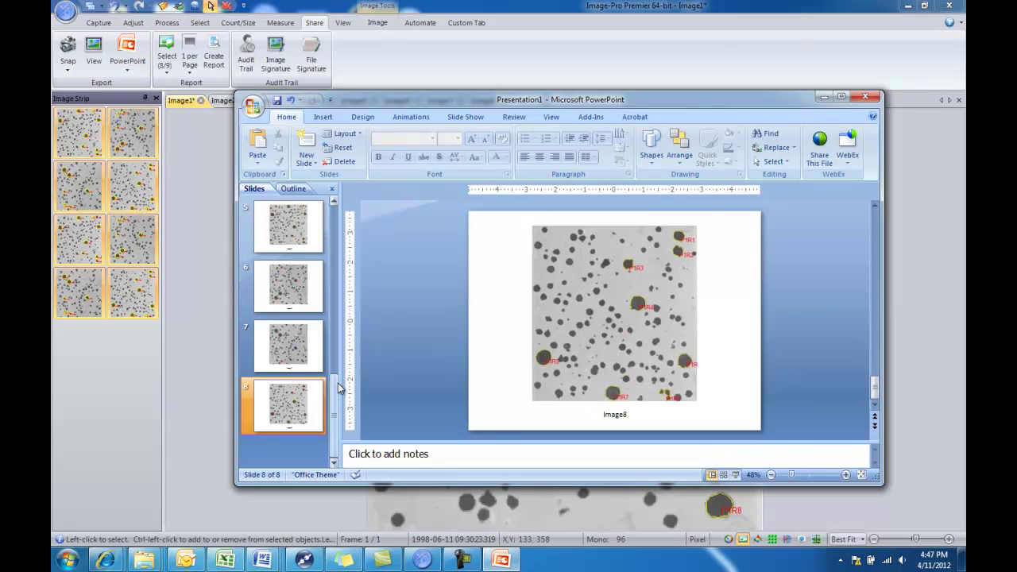
Scroll through the slide thumbnails, then close PowerPoint without saving the presentation.
left_click_drag(338, 387, 337, 214)
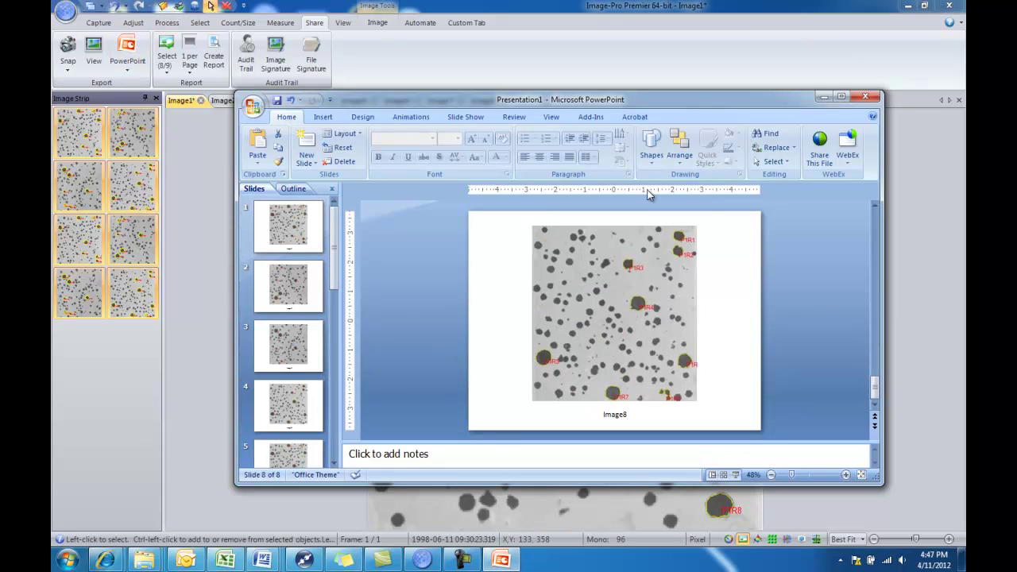
left_click(866, 97)
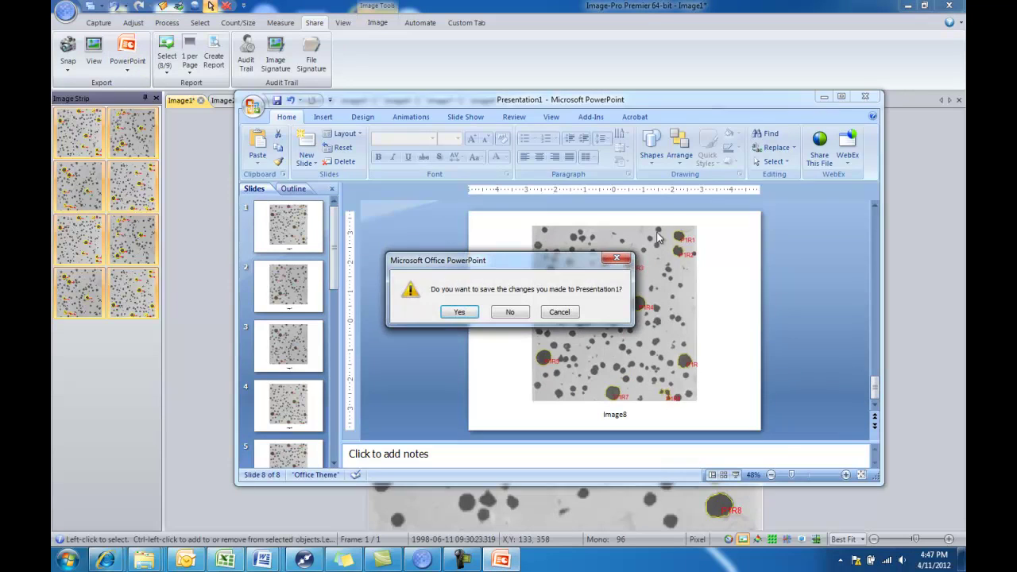
left_click(510, 311)
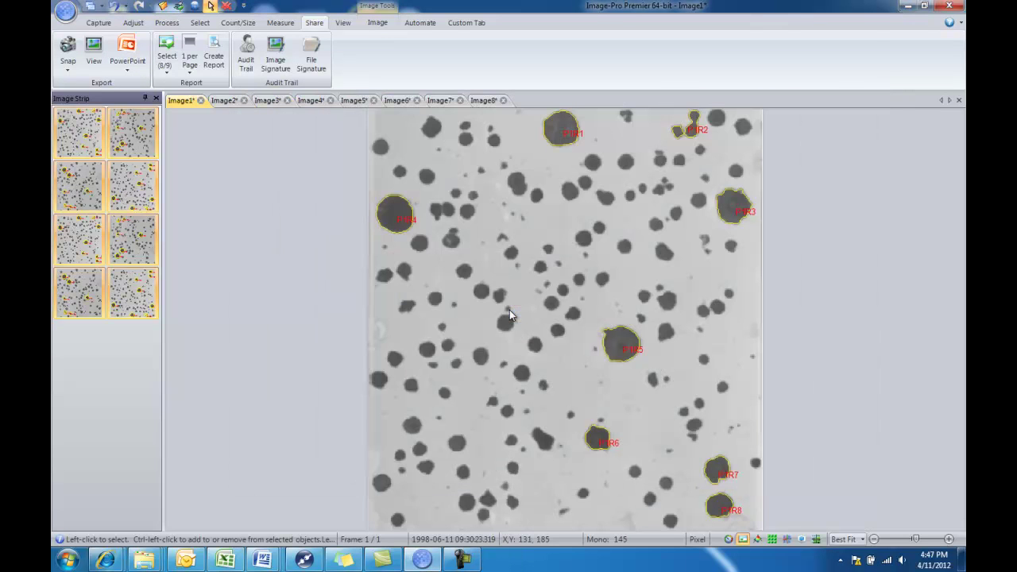
Pick a layout from the 1 per Page report list and display the Audit Trail.
left_click(191, 73)
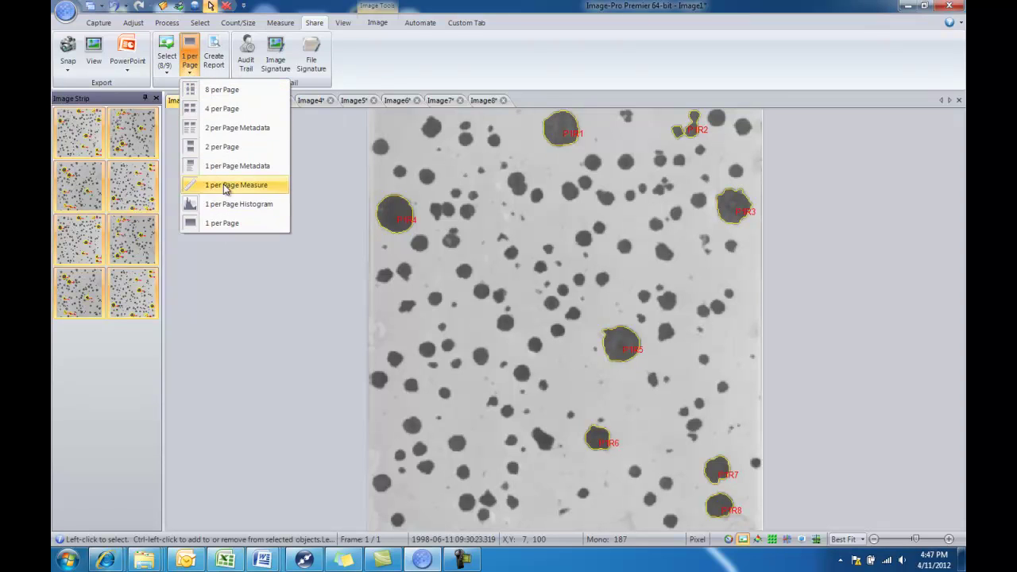
left_click(227, 226)
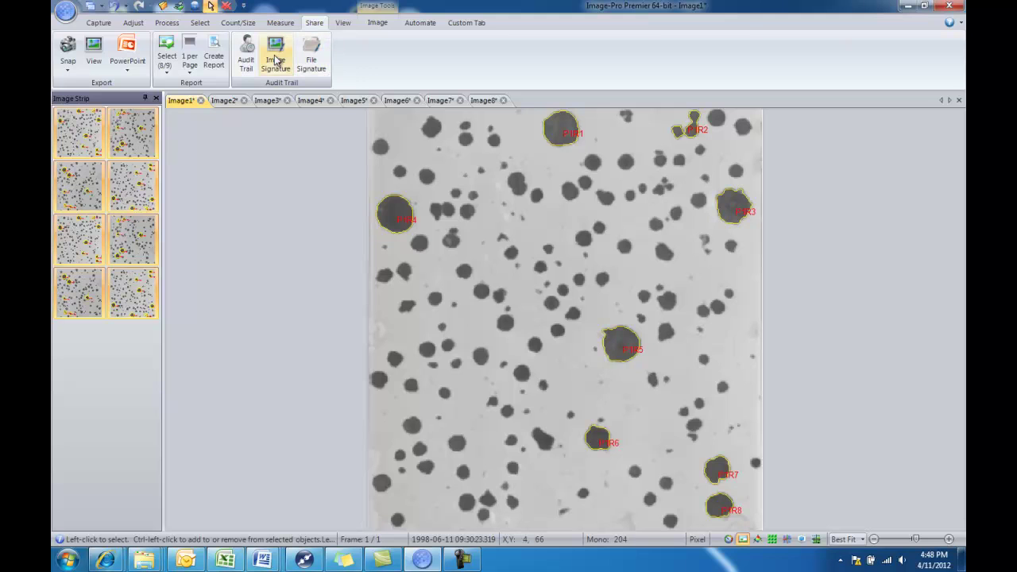
left_click(248, 51)
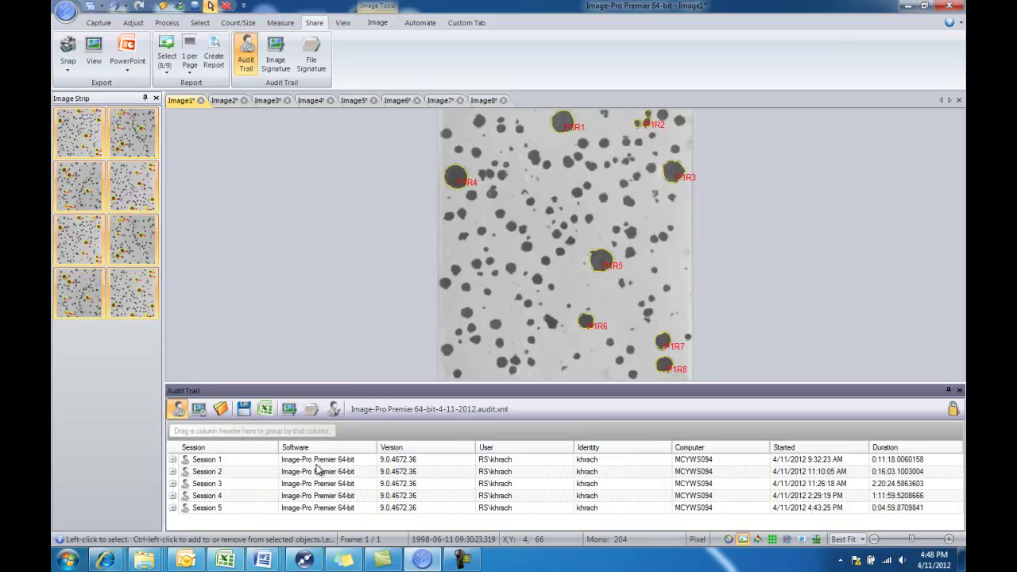
Close the Audit Trail panel.
left_click(959, 390)
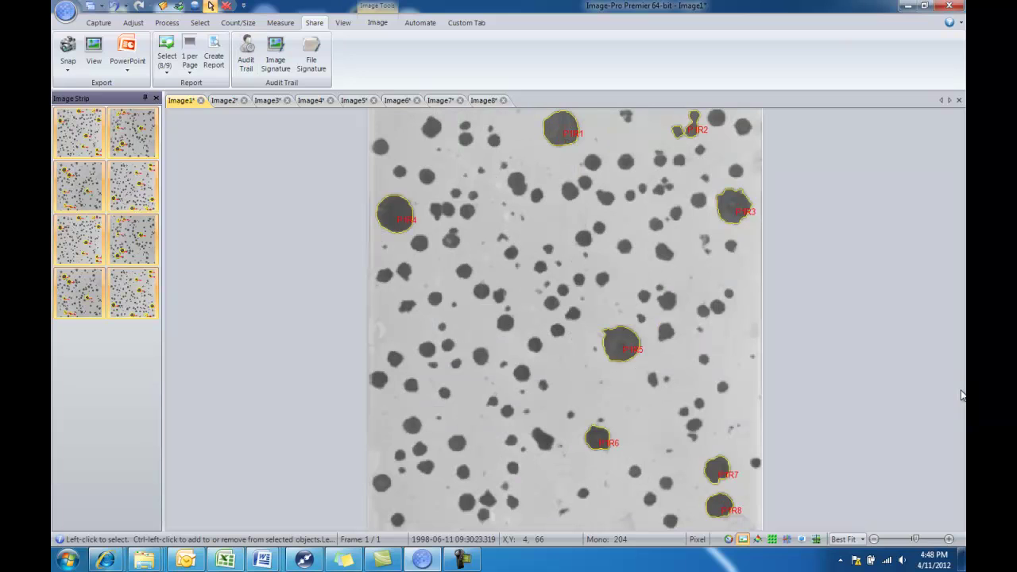